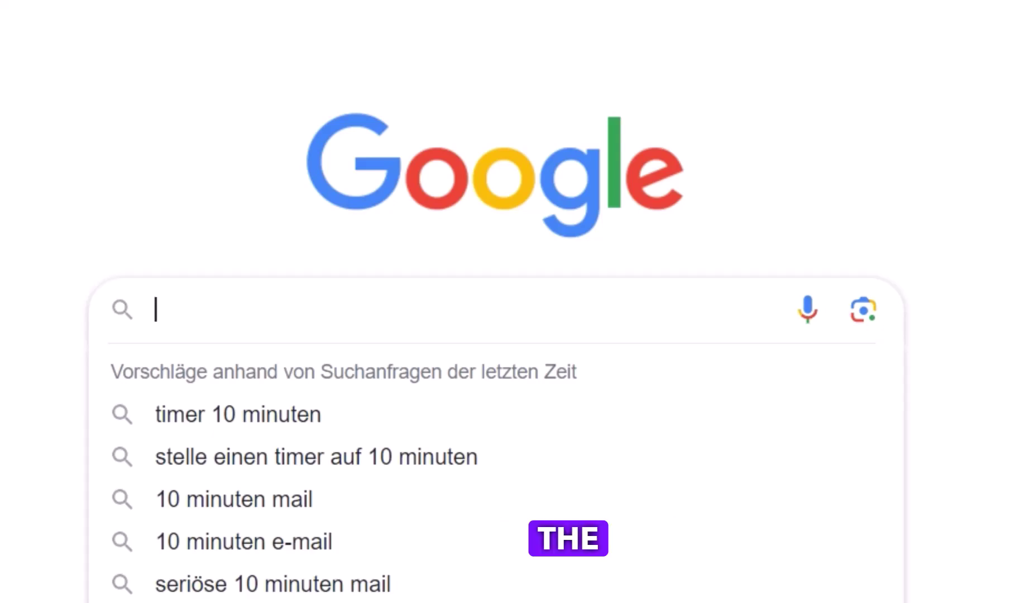
Search Google for "10 minuten mail", open the 10minutemail.net site and copy its temporary email address to the clipboard.
{"action": "type", "text": "10 minuten m"}
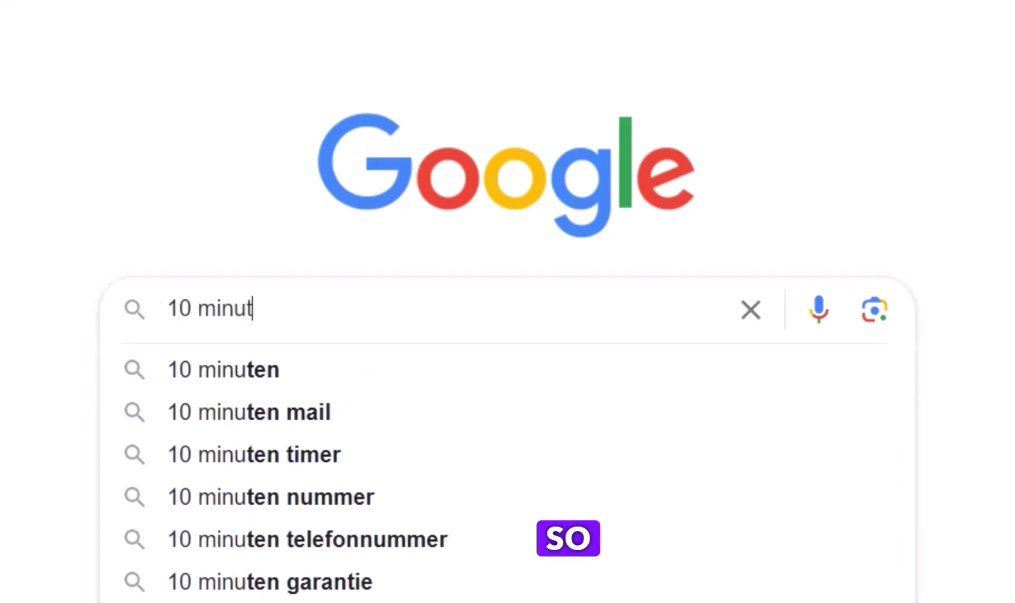
{"action": "type", "text": "ail"}
{"action": "key", "text": "Return"}
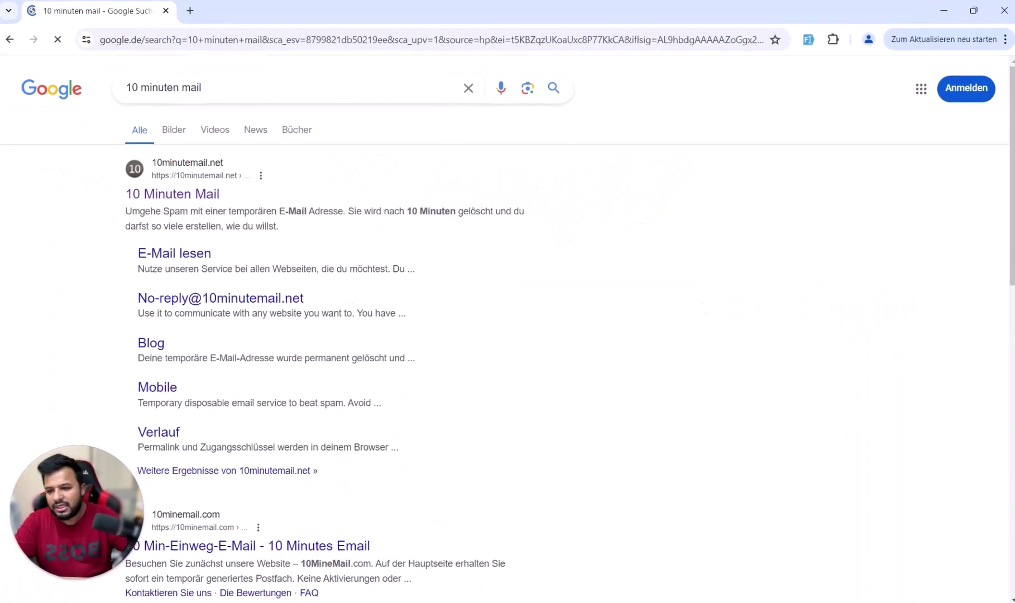
{"action": "left_click", "coordinate": [220, 194]}
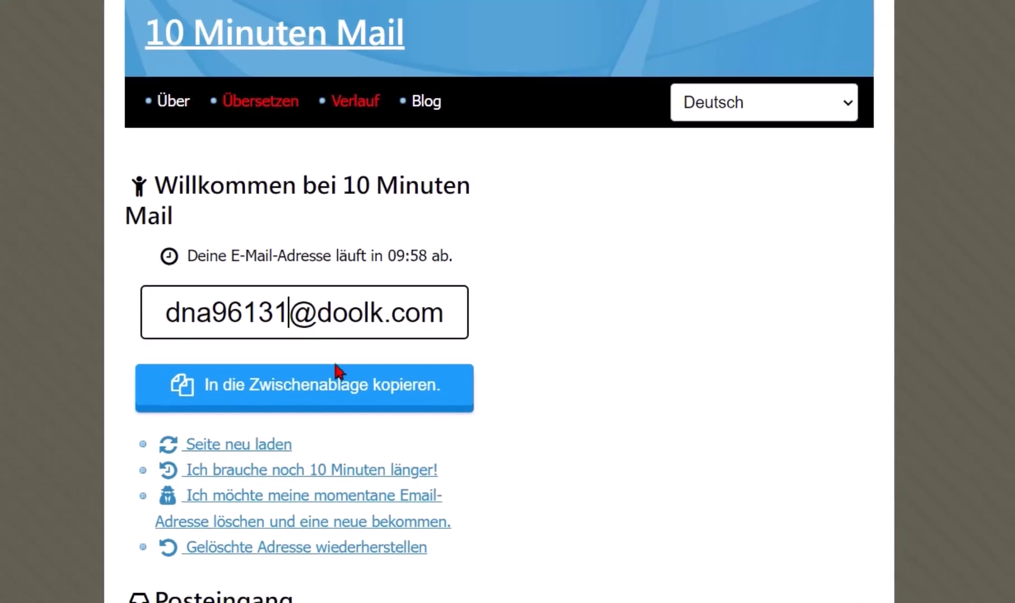
{"action": "left_click", "coordinate": [375, 384]}
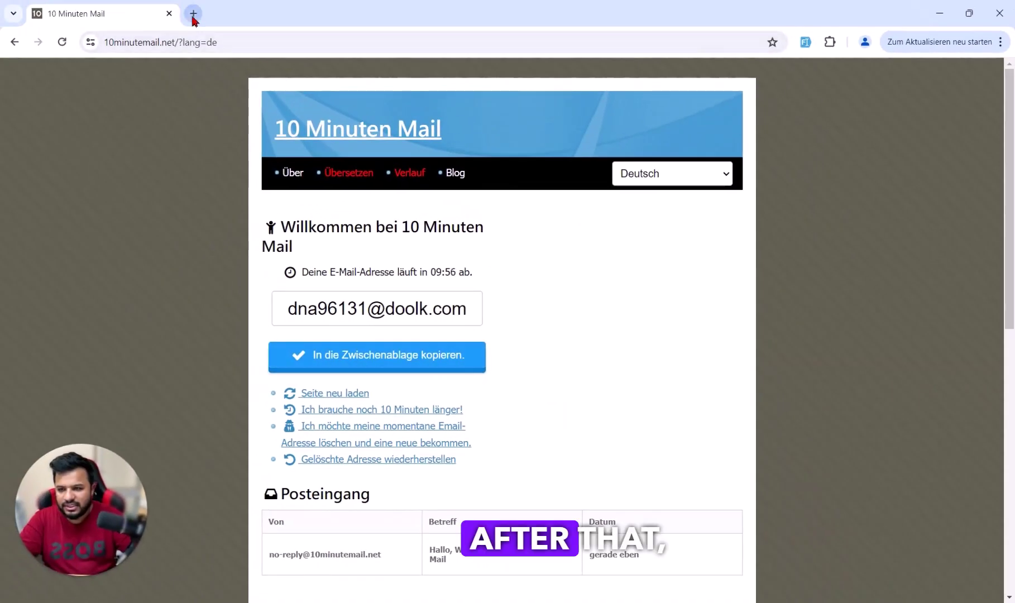
Load google.de in a new browser tab and search for "oracle apex login" to reach the Oracle APEX sign-in page.
{"action": "left_click", "coordinate": [193, 15]}
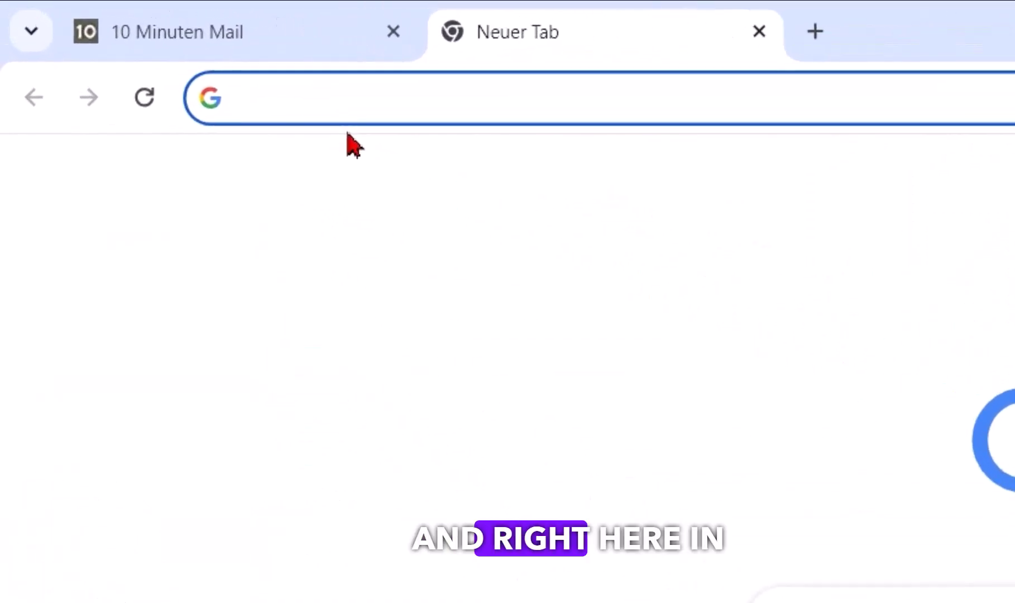
{"action": "type", "text": "google.de"}
{"action": "key", "text": "Return"}
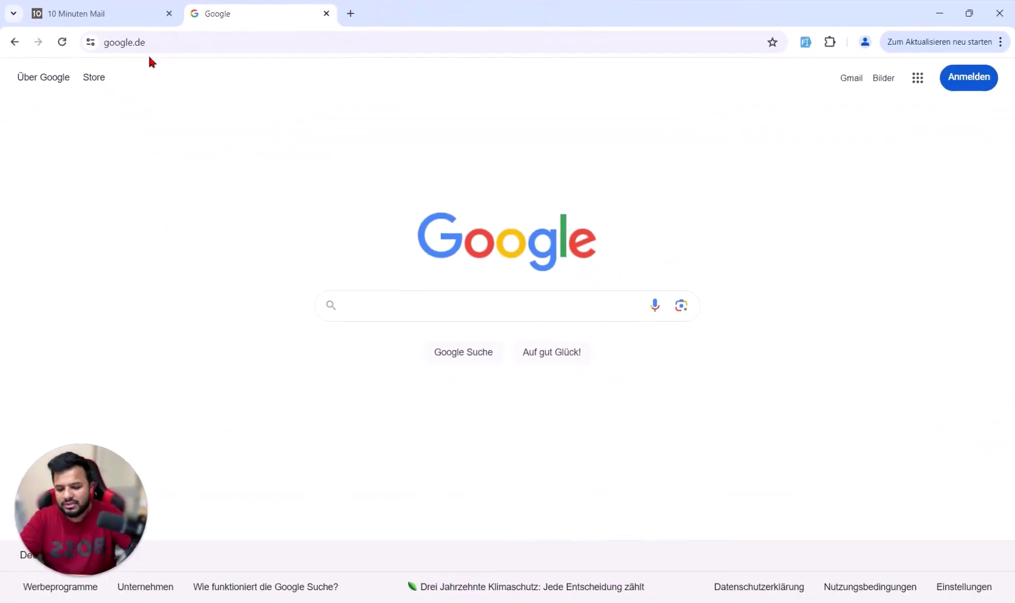
{"action": "type", "text": "oracle apex loig"}
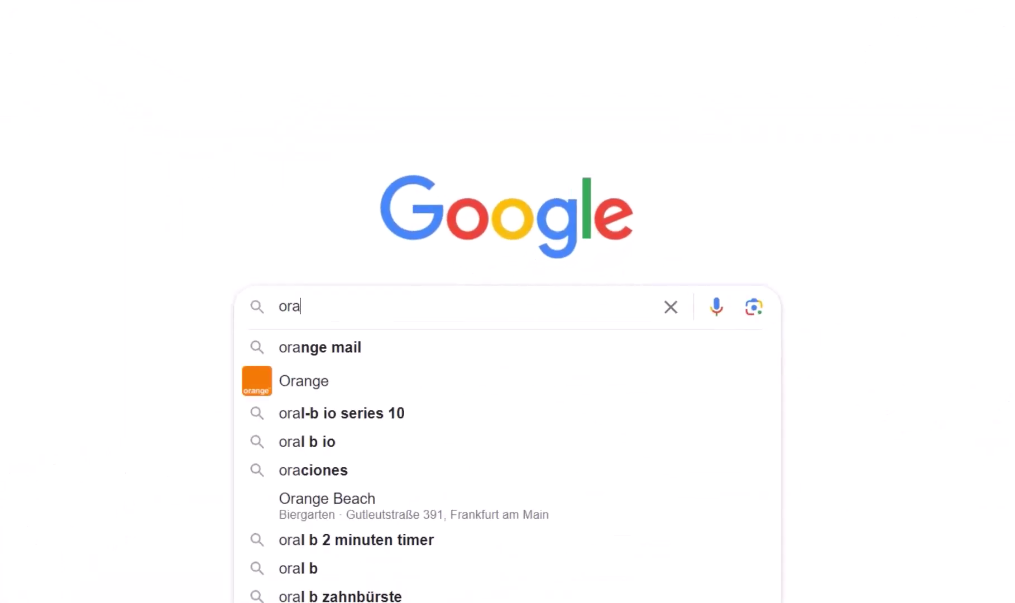
{"action": "type", "text": "n"}
{"action": "key", "text": "Return"}
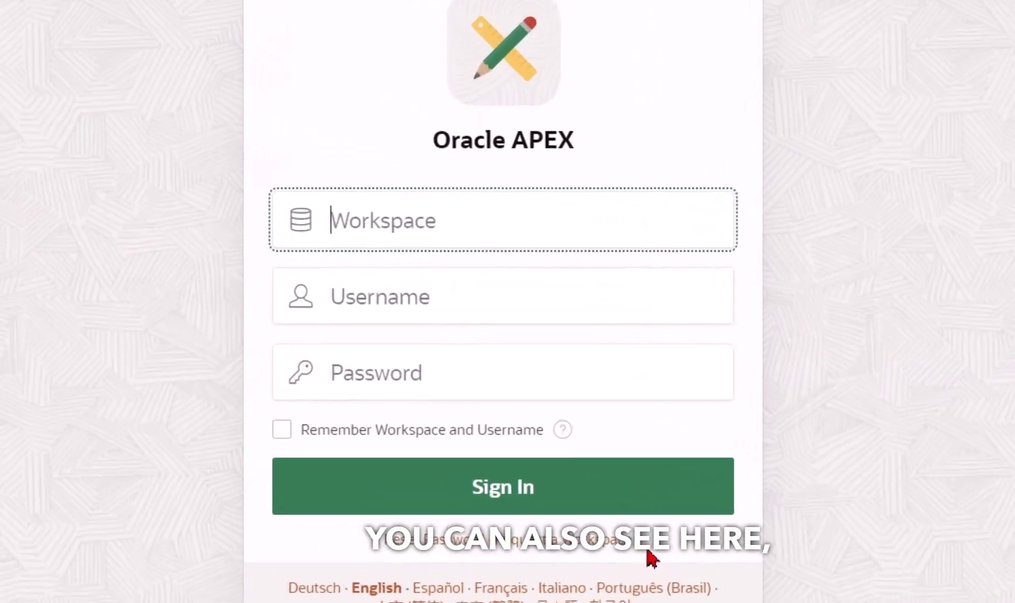
Start a workspace request from the Oracle APEX sign-in page and fill in the first name, last name and copied temporary email address.
{"action": "left_click_drag", "start_coordinate": [647, 551], "coordinate": [494, 550]}
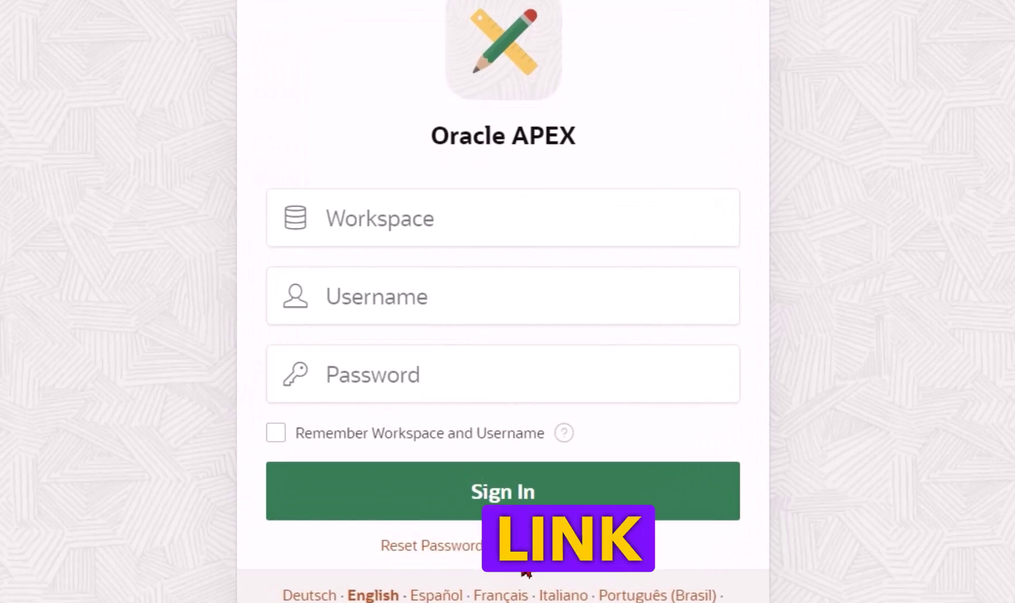
{"action": "left_click", "coordinate": [612, 556]}
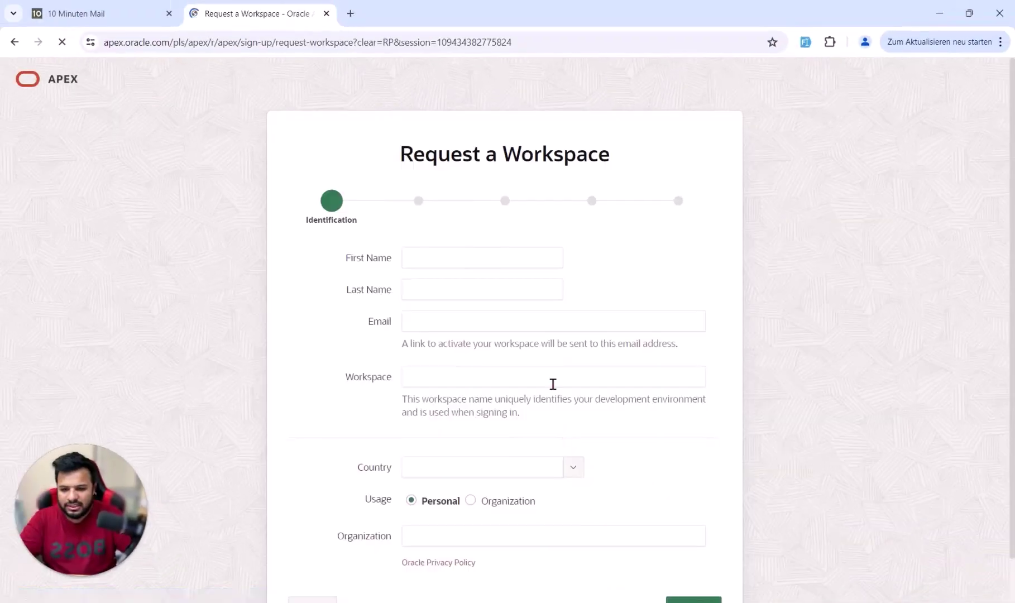
{"action": "left_click", "coordinate": [437, 251]}
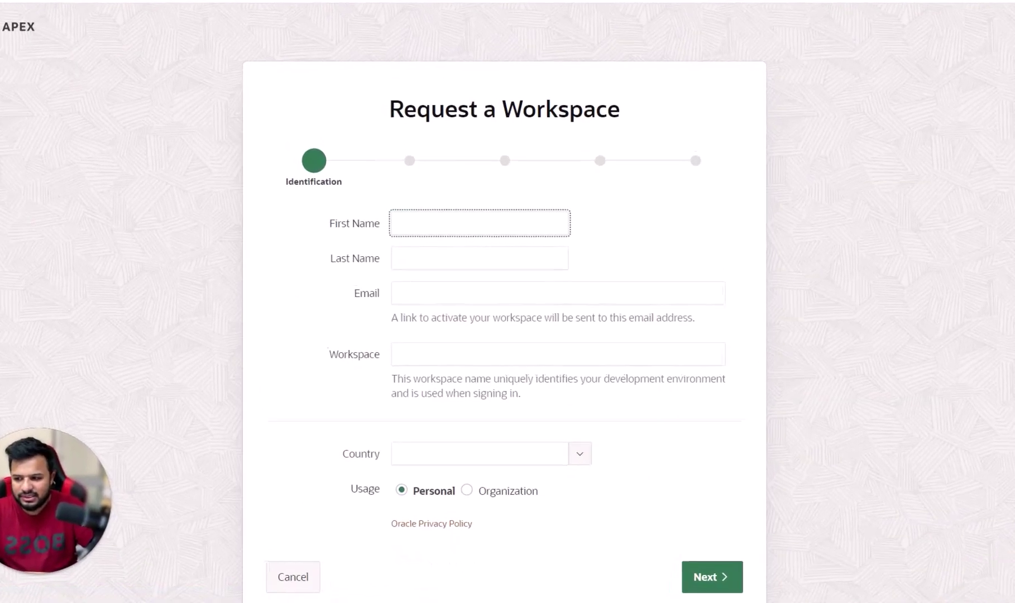
{"action": "left_click", "coordinate": [429, 228]}
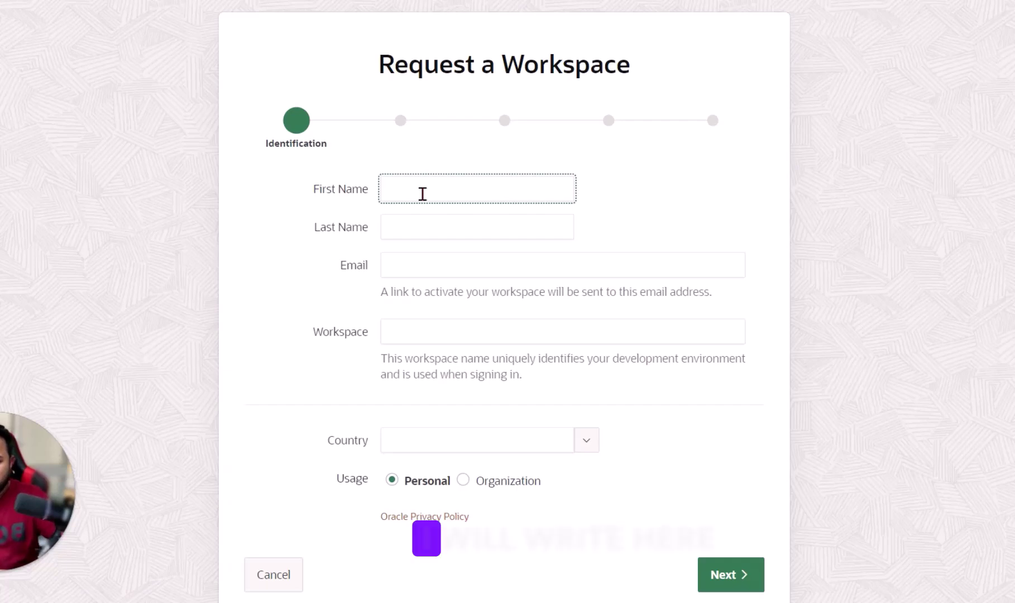
{"action": "type", "text": "Apexnote"}
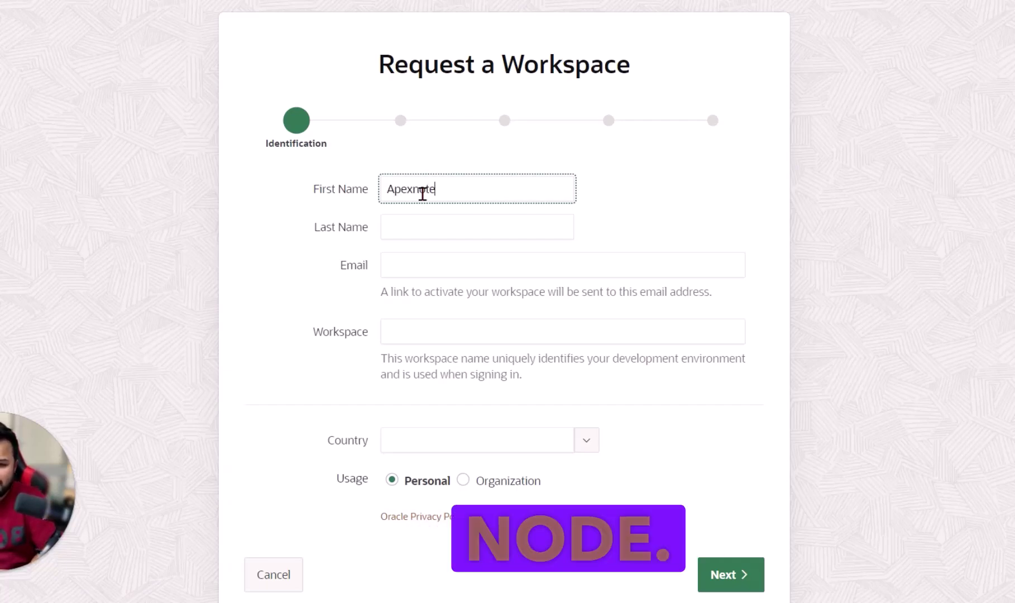
{"action": "key", "text": "Tab"}
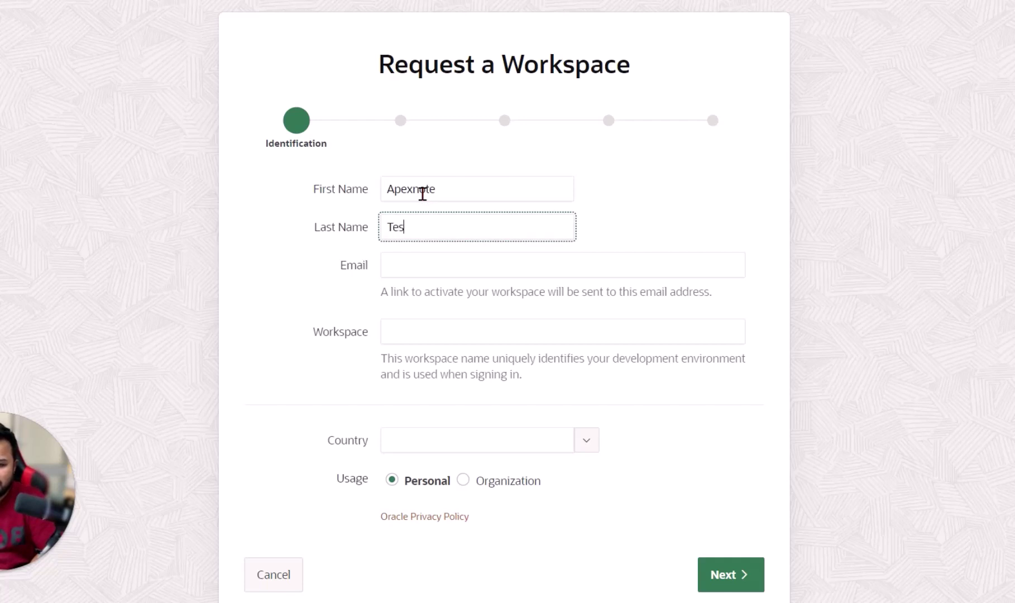
{"action": "key", "text": "Tab"}
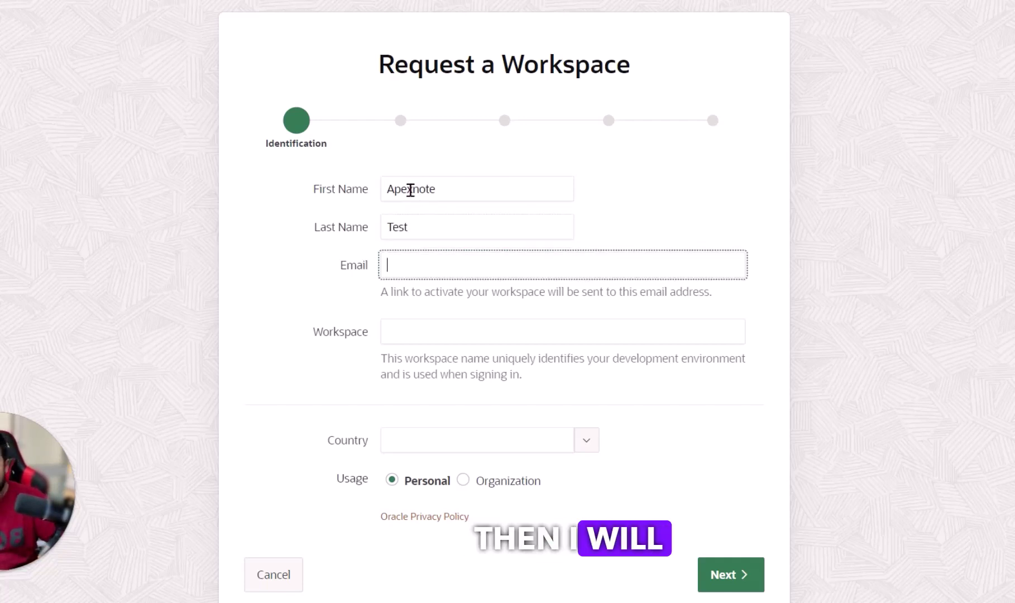
{"action": "right_click", "coordinate": [423, 262]}
{"action": "left_click", "coordinate": [497, 72]}
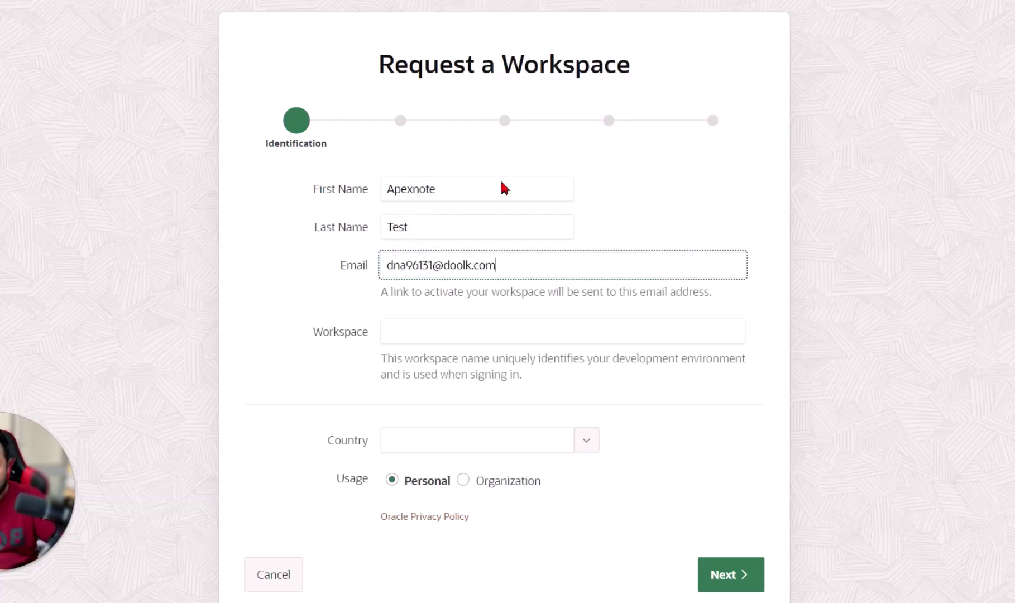
Name the workspace MAX_TEST123_MAX123, set the country to Germany and continue to the survey.
{"action": "left_click", "coordinate": [473, 332]}
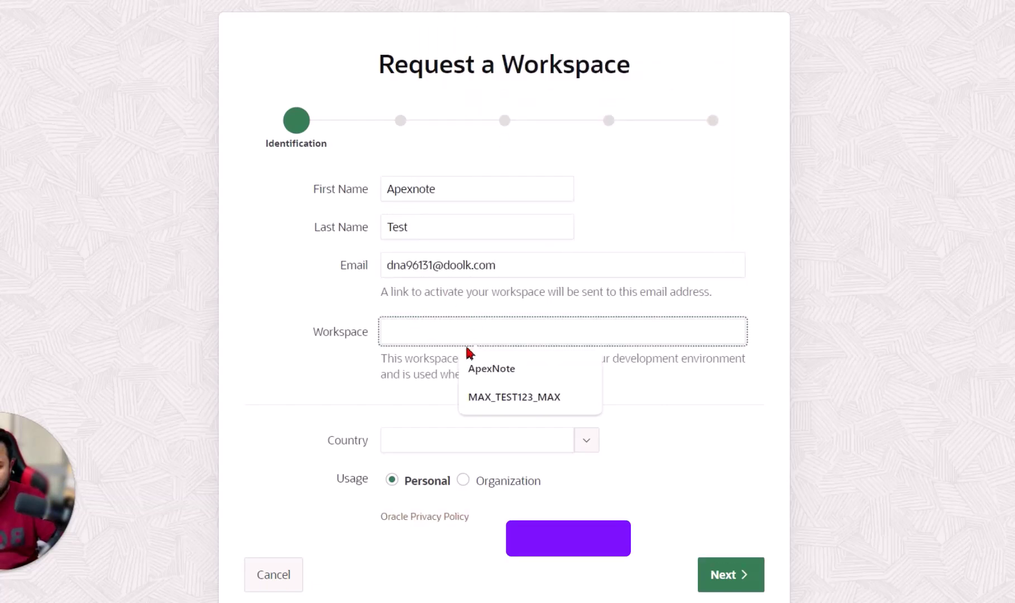
{"action": "left_click", "coordinate": [523, 403]}
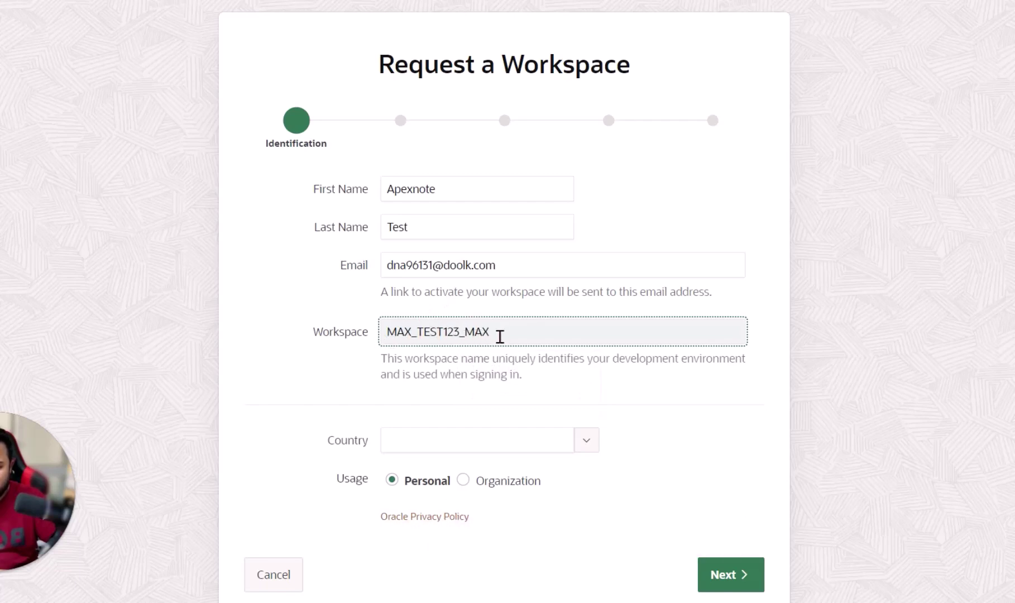
{"action": "type", "text": "123"}
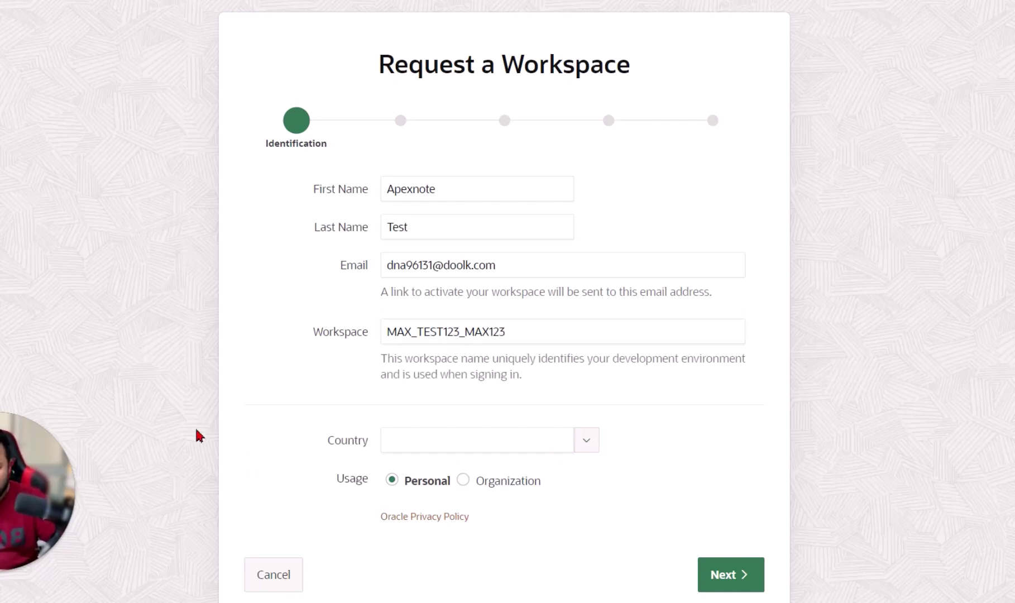
{"action": "left_click", "coordinate": [582, 450]}
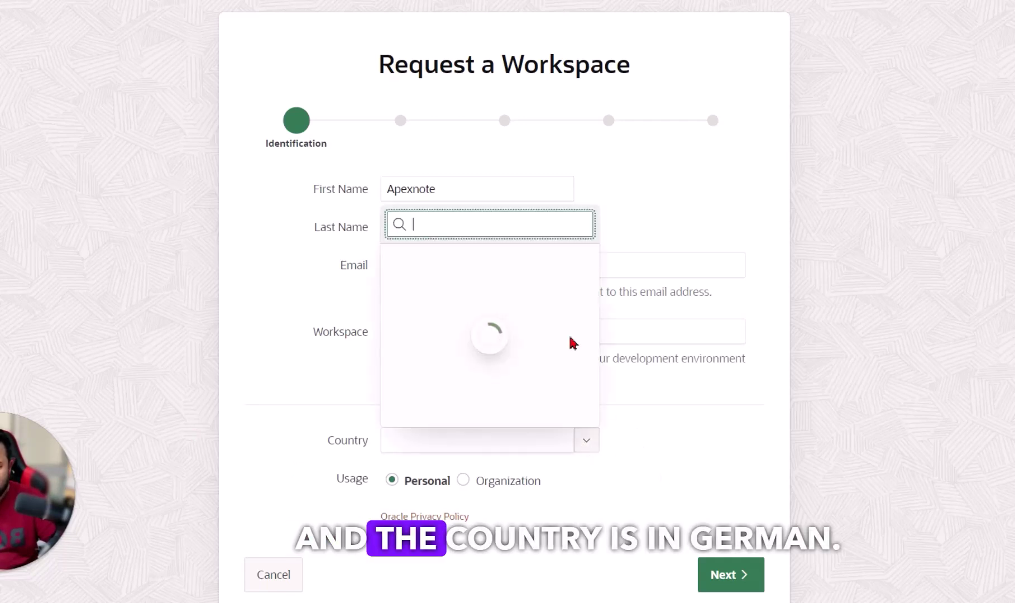
{"action": "type", "text": "ger"}
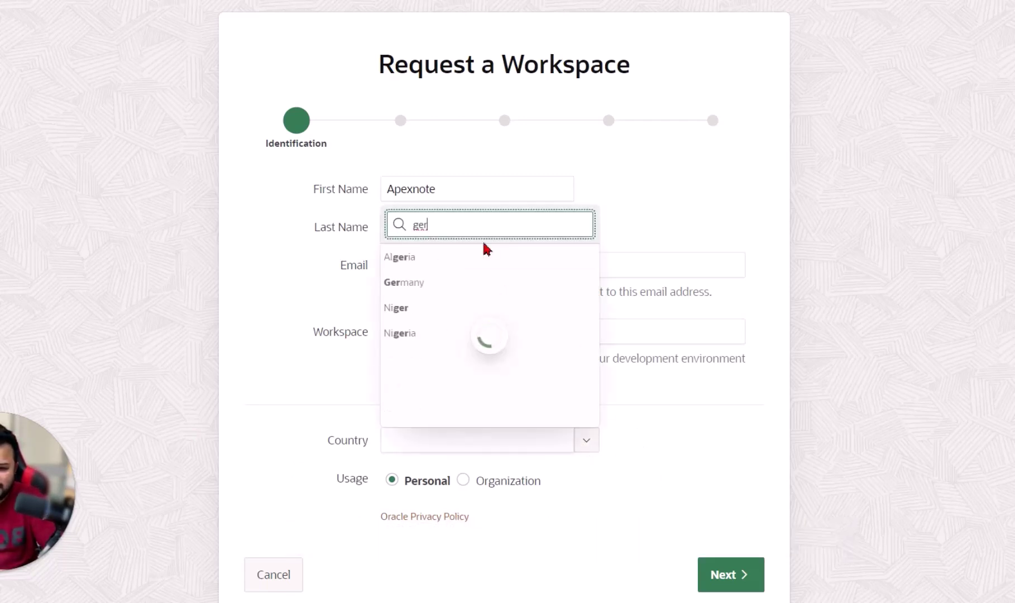
{"action": "left_click", "coordinate": [430, 282]}
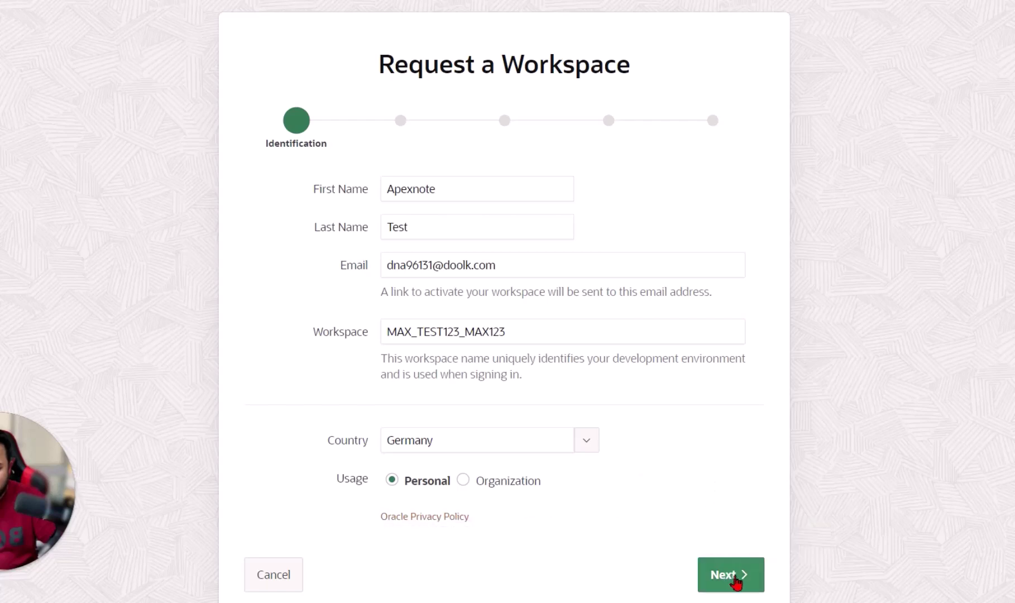
{"action": "left_click", "coordinate": [735, 582]}
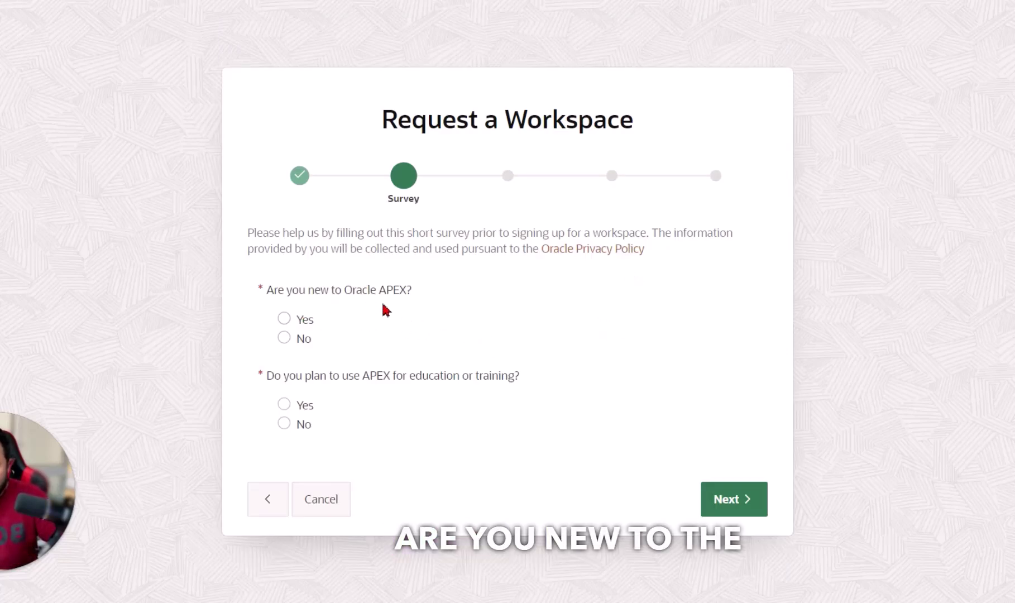
Answer No to being new to Oracle APEX and Yes to education or training use, and continue to the justification.
{"action": "left_click", "coordinate": [302, 339]}
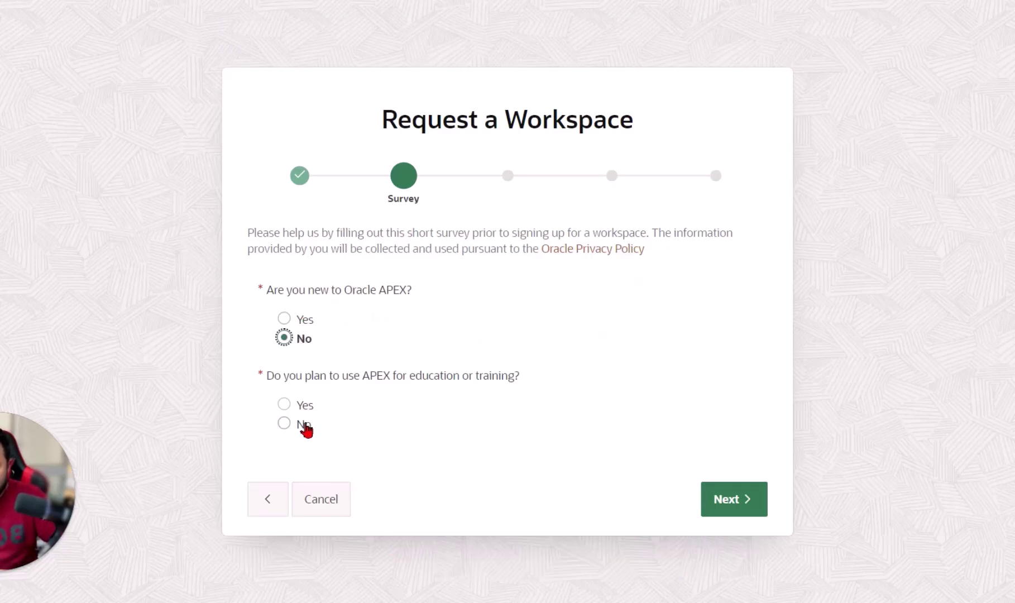
{"action": "left_click", "coordinate": [302, 412]}
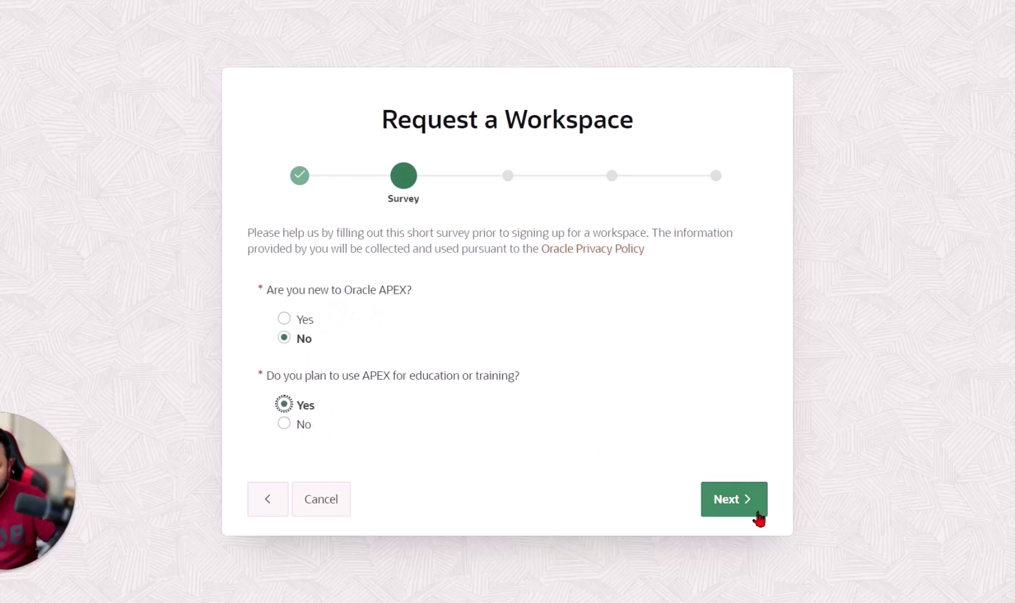
{"action": "left_click", "coordinate": [758, 513]}
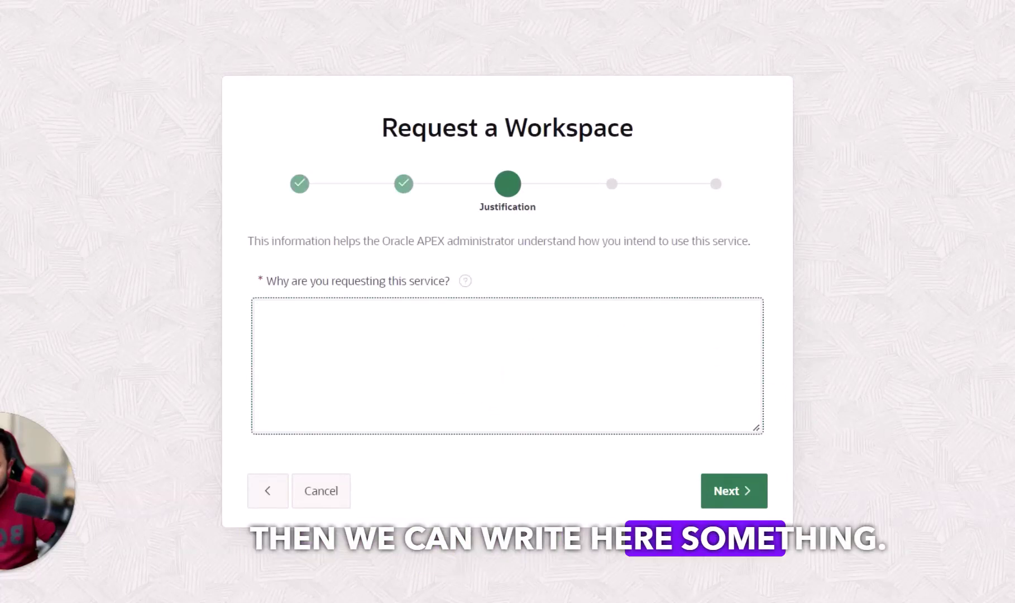
Give "make some youtube videos" as the reason for requesting the service and accept the terms of the service agreement.
{"action": "left_click", "coordinate": [405, 345]}
{"action": "type", "text": "make some youtube videos"}
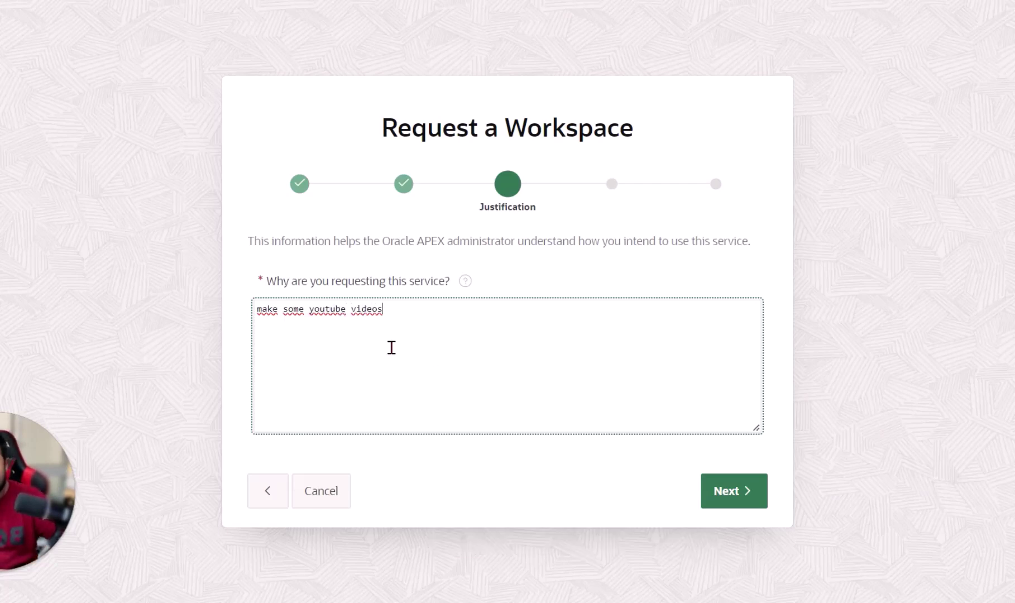
{"action": "left_click", "coordinate": [759, 490]}
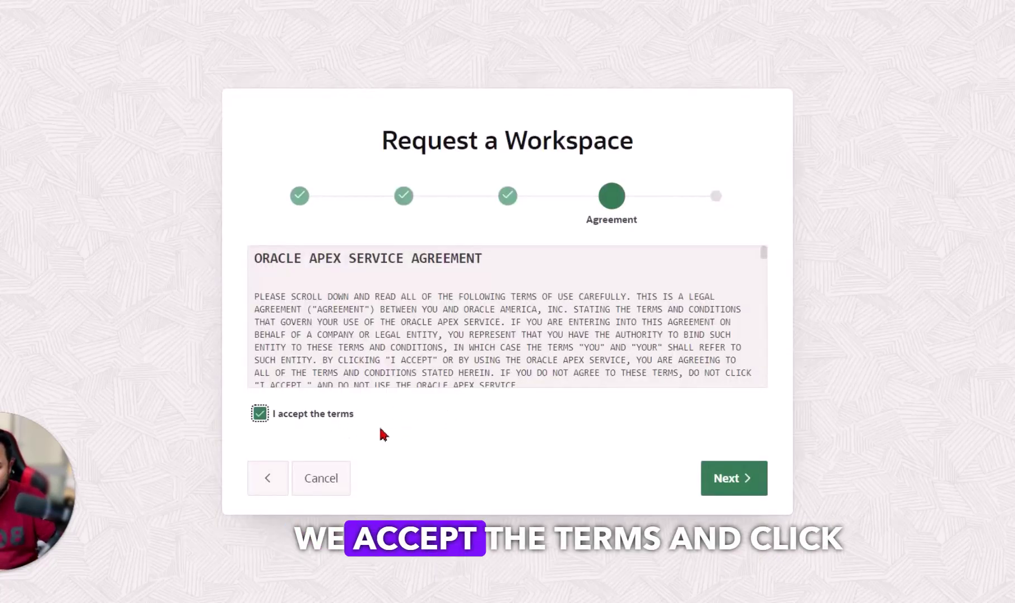
{"action": "left_click", "coordinate": [761, 488]}
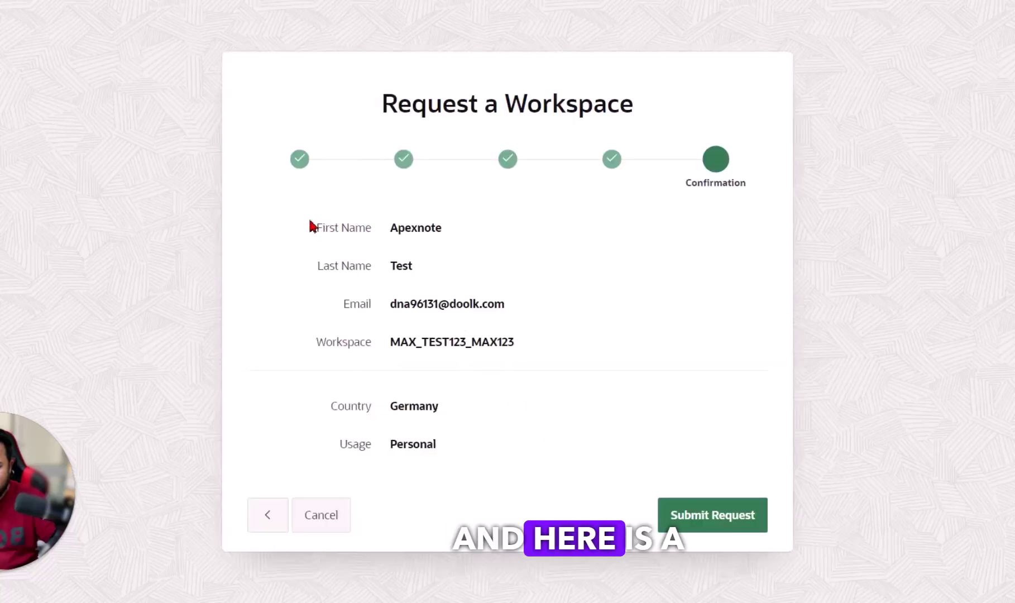
Review the summary of the entered details and submit the workspace request.
{"action": "left_click_drag", "start_coordinate": [311, 226], "coordinate": [424, 427]}
{"action": "left_click", "coordinate": [471, 444]}
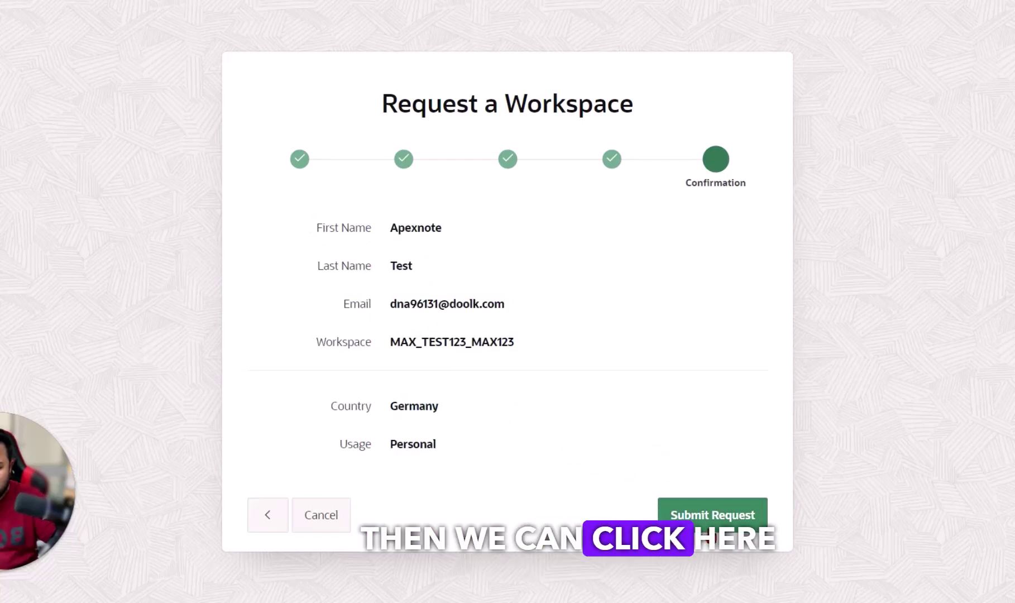
{"action": "left_click", "coordinate": [759, 525]}
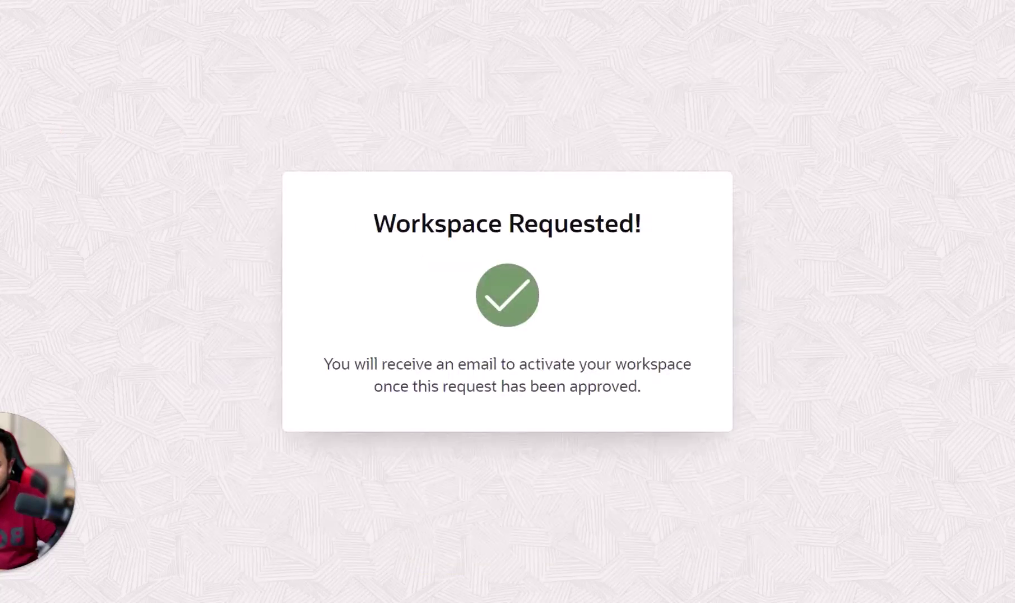
{"action": "left_click_drag", "start_coordinate": [424, 363], "coordinate": [547, 386]}
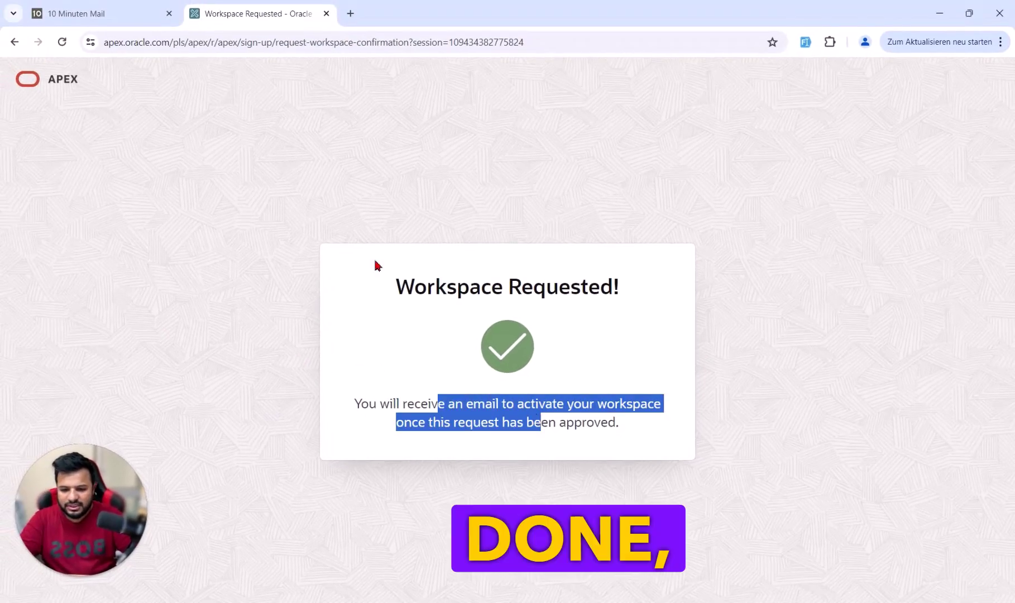
Switch back to the 10 Minuten Mail site and reload its inbox to check for the Oracle workspace activation email.
{"action": "left_click", "coordinate": [108, 14]}
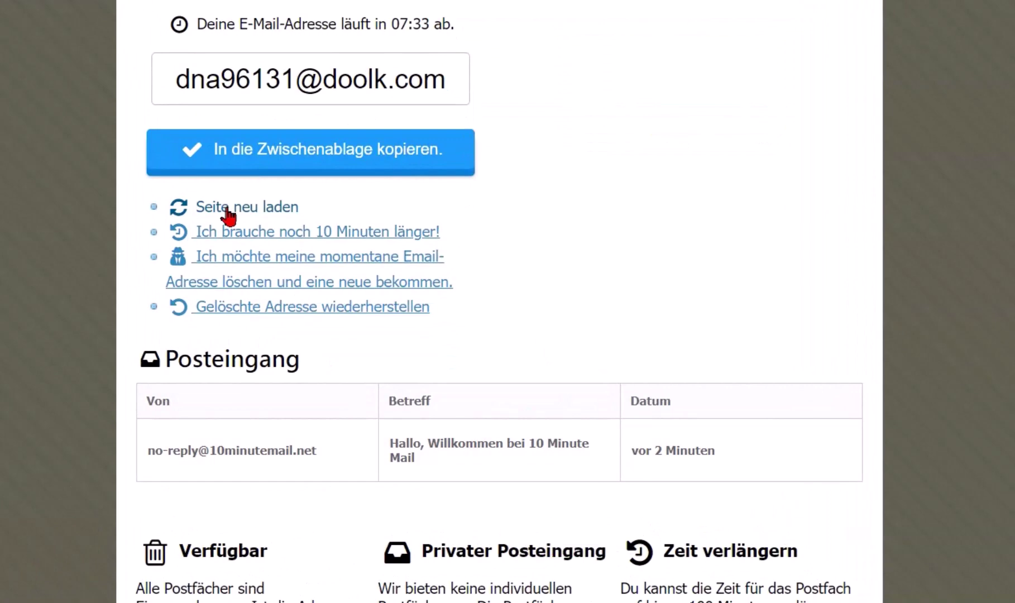
{"action": "left_click", "coordinate": [237, 207]}
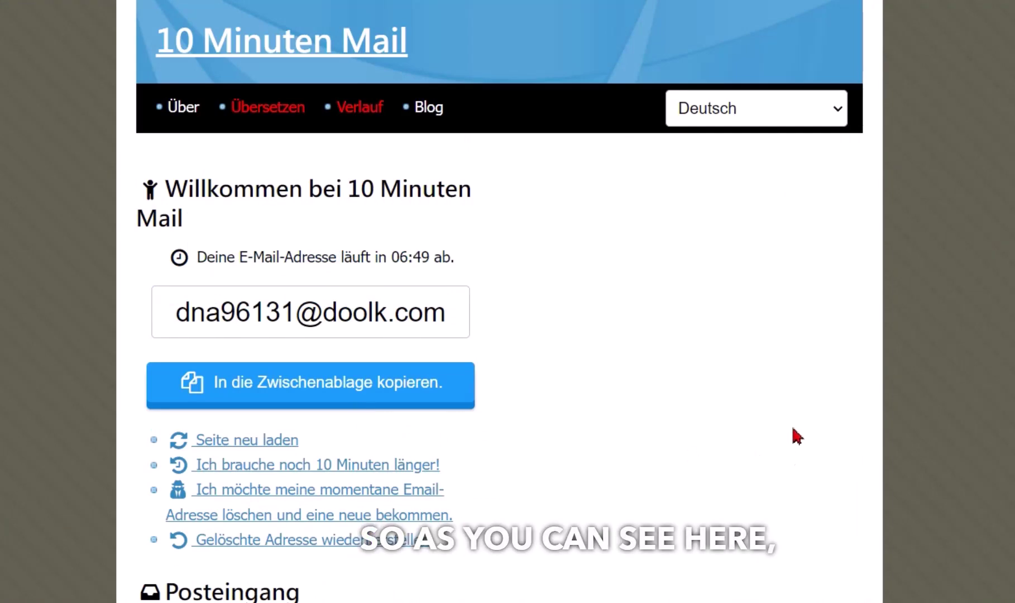
{"action": "scroll", "coordinate": [792, 435], "scroll_direction": "down", "scroll_amount": 4}
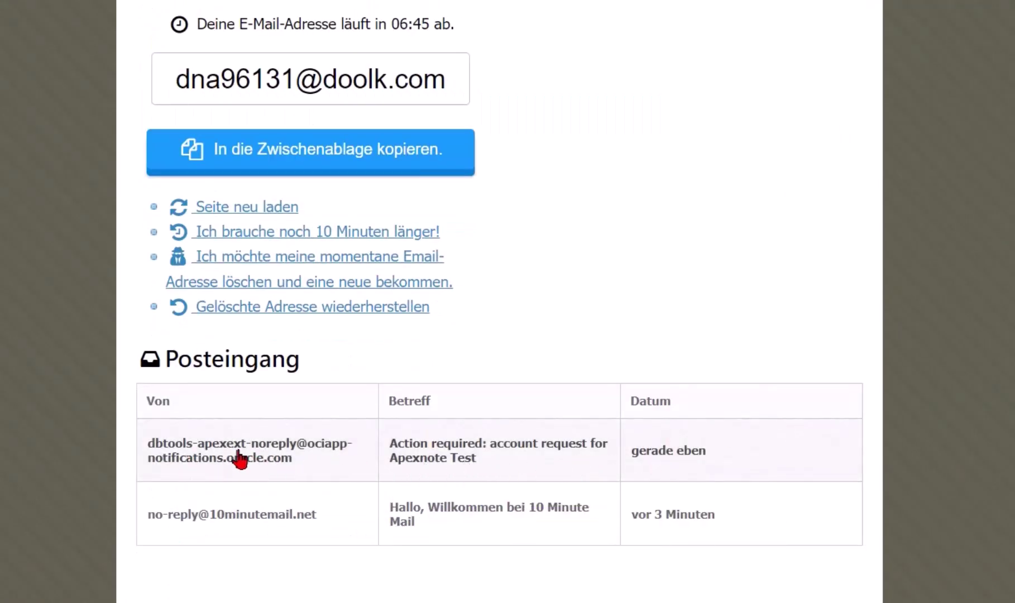
{"action": "left_click", "coordinate": [285, 455]}
{"action": "scroll", "coordinate": [474, 463], "scroll_direction": "down", "scroll_amount": 8}
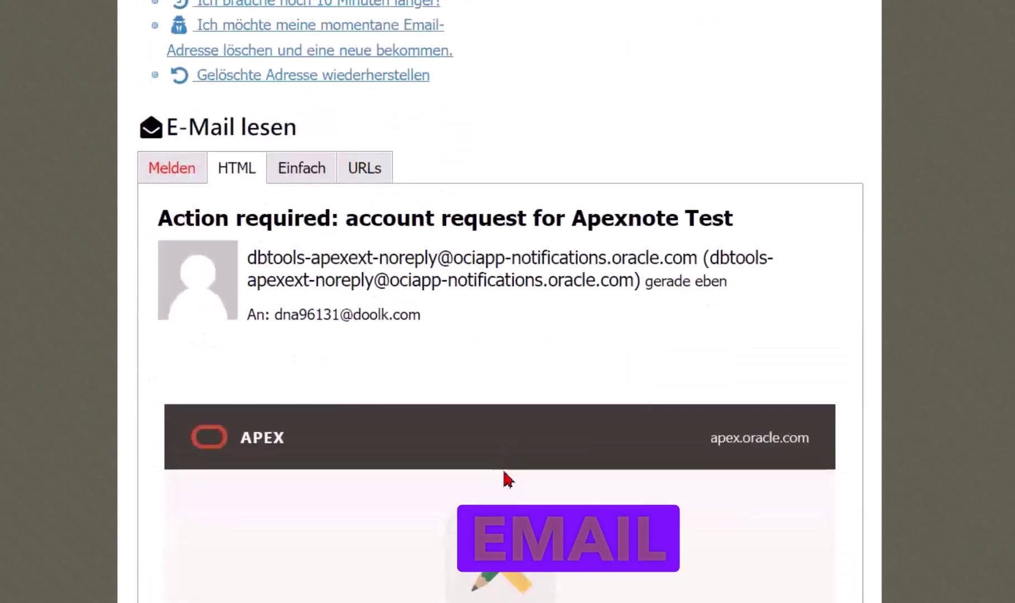
{"action": "scroll", "coordinate": [504, 479], "scroll_direction": "down", "scroll_amount": 5}
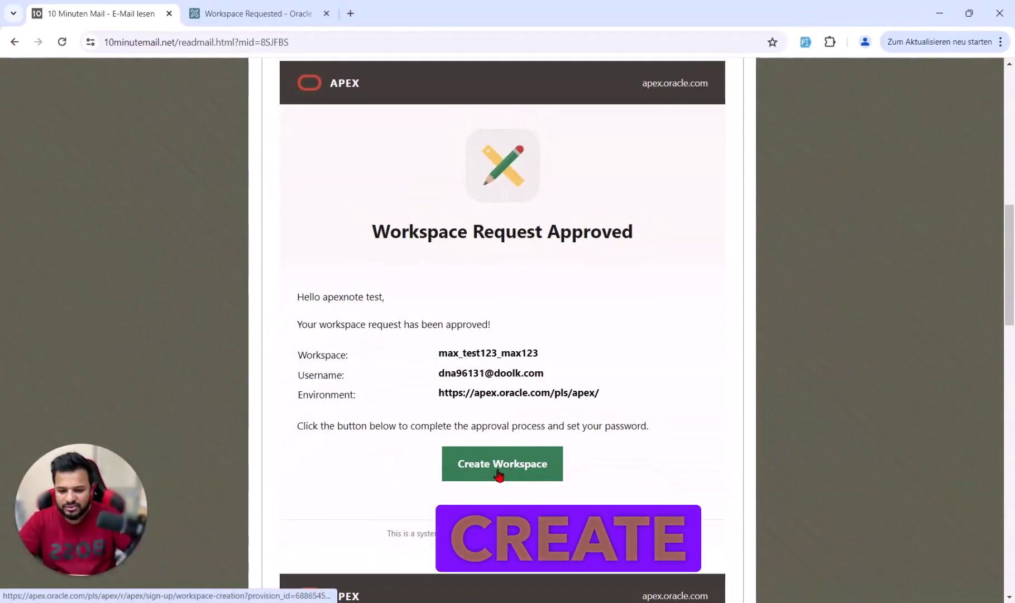
{"action": "right_click", "coordinate": [500, 475]}
{"action": "left_click", "coordinate": [550, 323]}
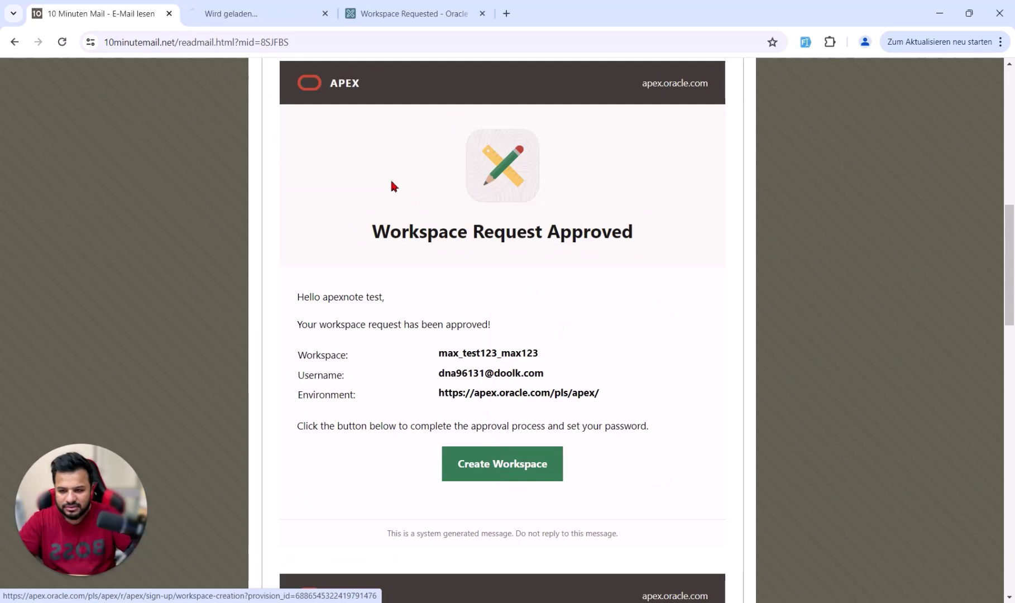
{"action": "left_click", "coordinate": [273, 18]}
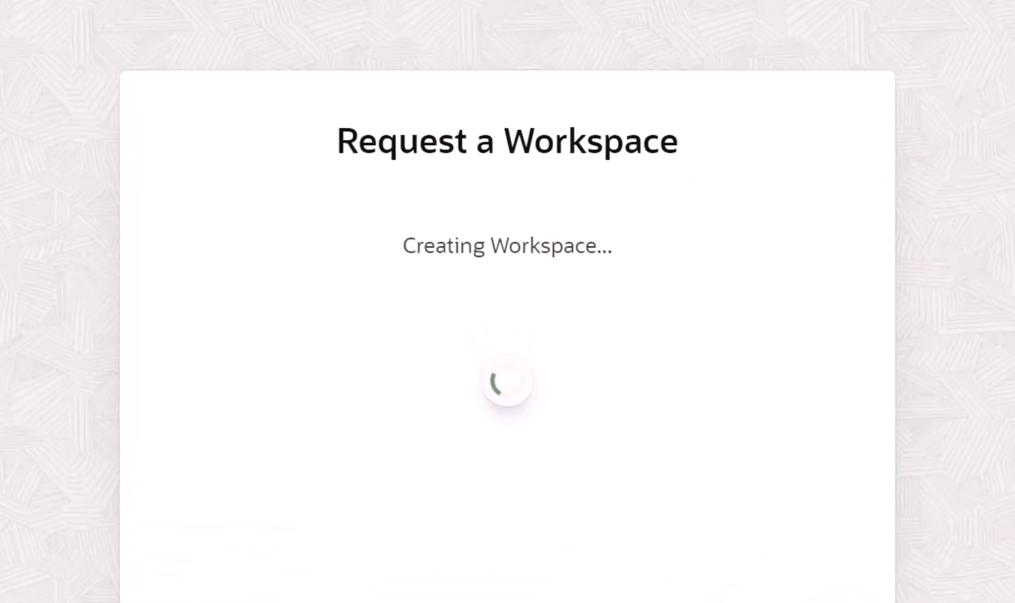
{"action": "left_click", "coordinate": [519, 544]}
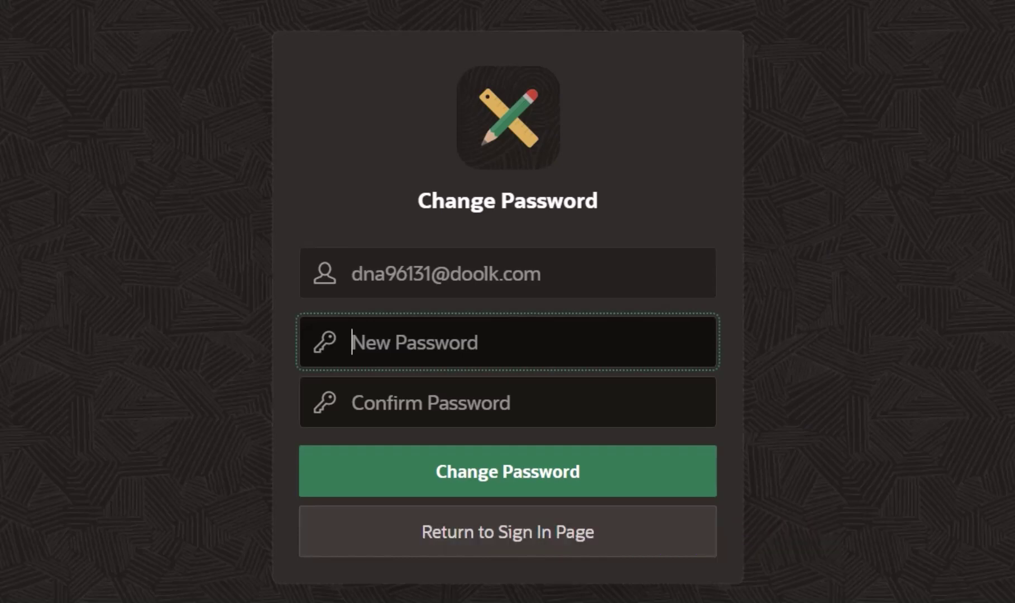
Enter and confirm the new account password and submit the password change.
{"action": "key", "text": "ctrl+v"}
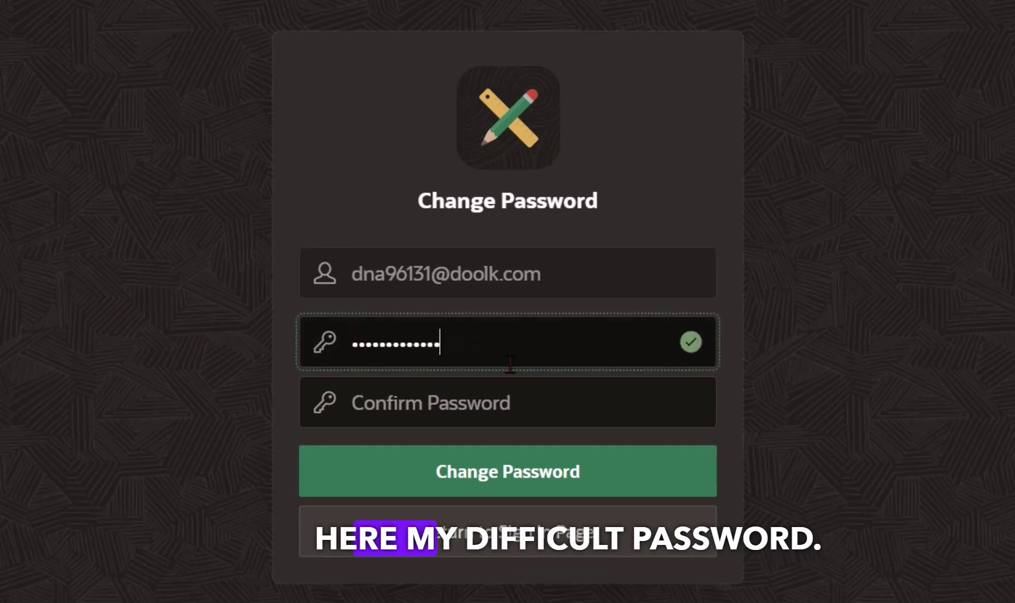
{"action": "left_click", "coordinate": [443, 403]}
{"action": "key", "text": "ctrl+v"}
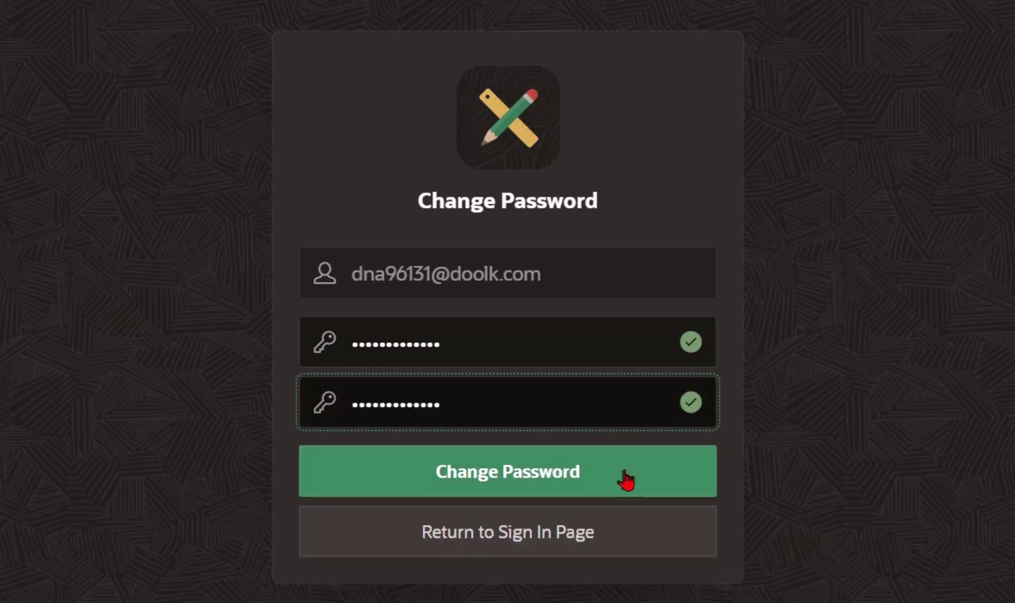
{"action": "left_click", "coordinate": [626, 479]}
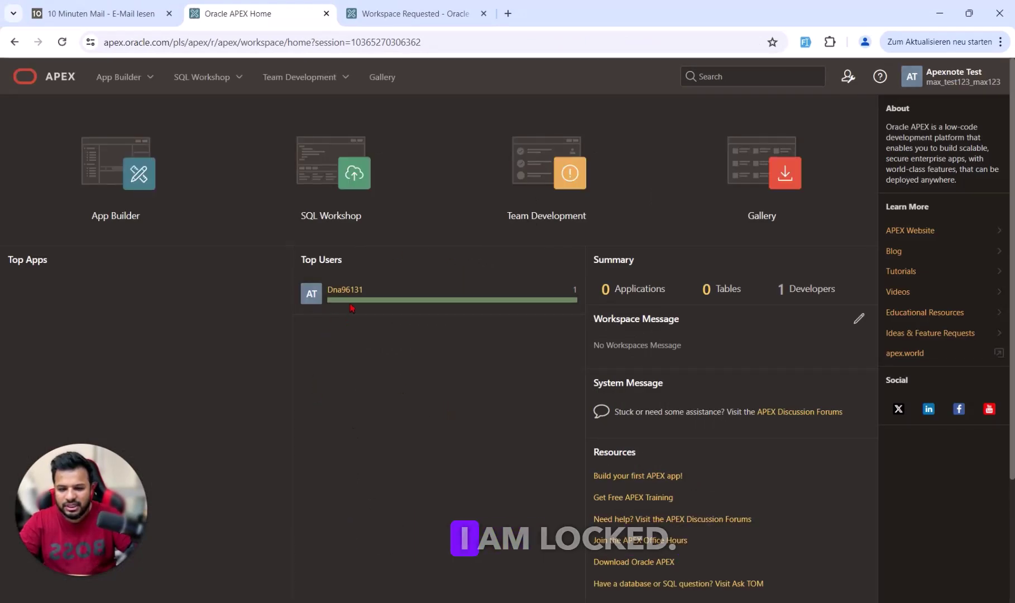
Review the signed-in account's profile details, photo and password options, and close the profile without changes.
{"action": "left_click", "coordinate": [956, 82]}
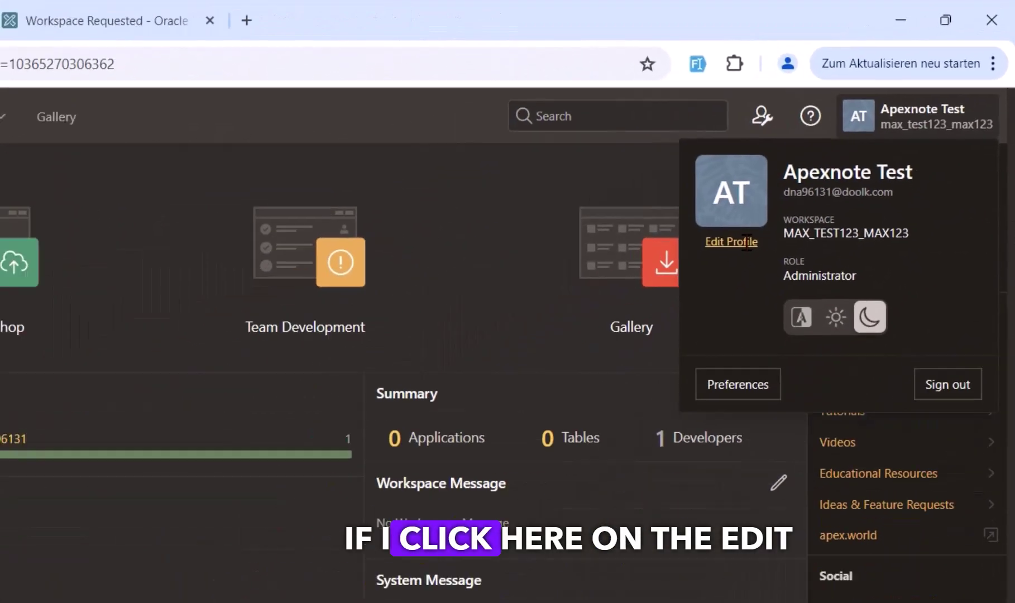
{"action": "left_click", "coordinate": [624, 351]}
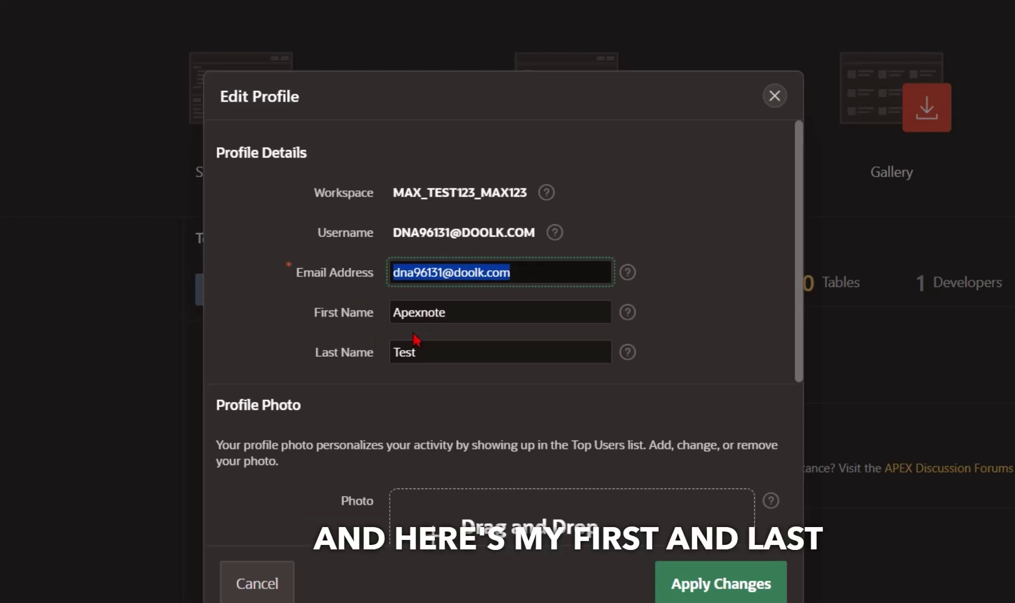
{"action": "scroll", "coordinate": [507, 455], "scroll_direction": "down", "scroll_amount": 4}
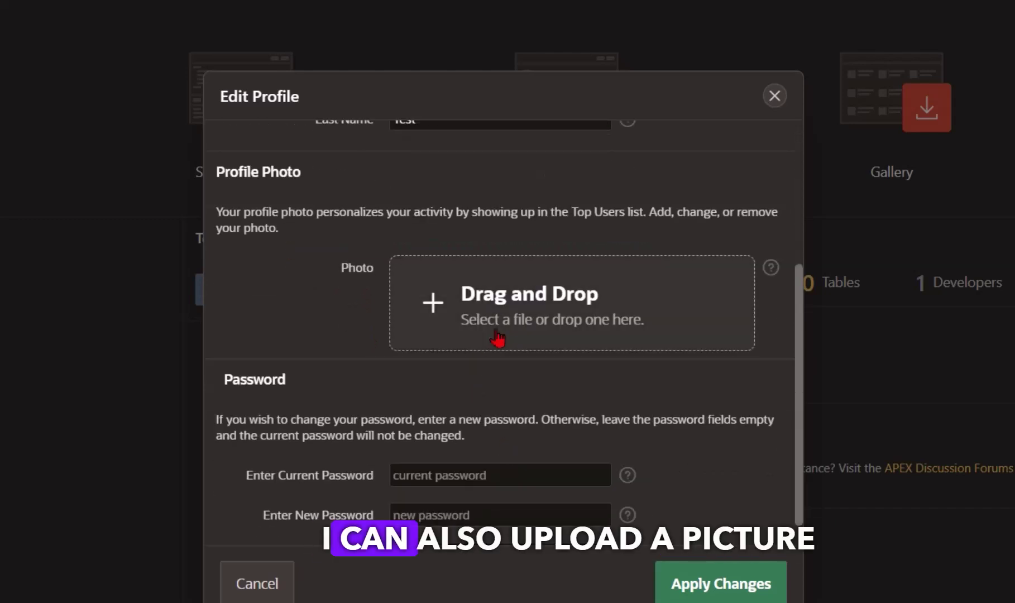
{"action": "scroll", "coordinate": [556, 326], "scroll_direction": "down", "scroll_amount": 1}
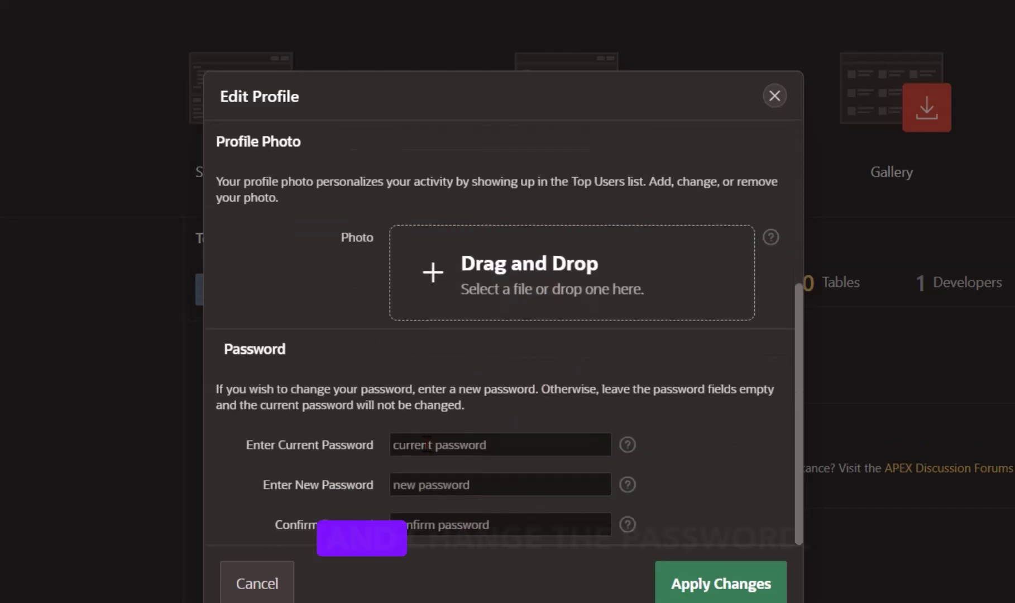
{"action": "scroll", "coordinate": [505, 513], "scroll_direction": "up", "scroll_amount": 5}
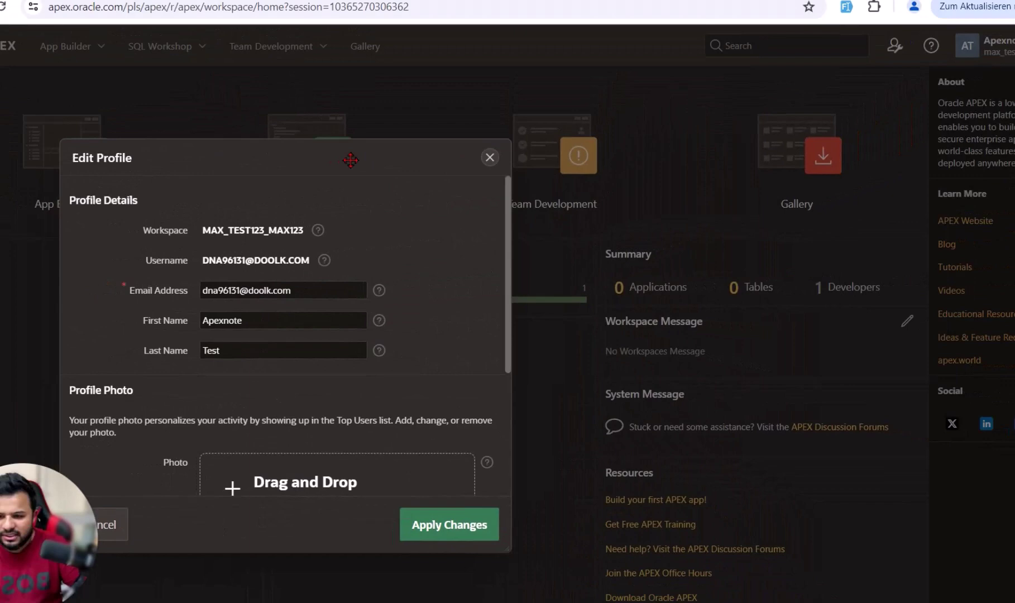
{"action": "left_click_drag", "start_coordinate": [399, 164], "coordinate": [439, 165]}
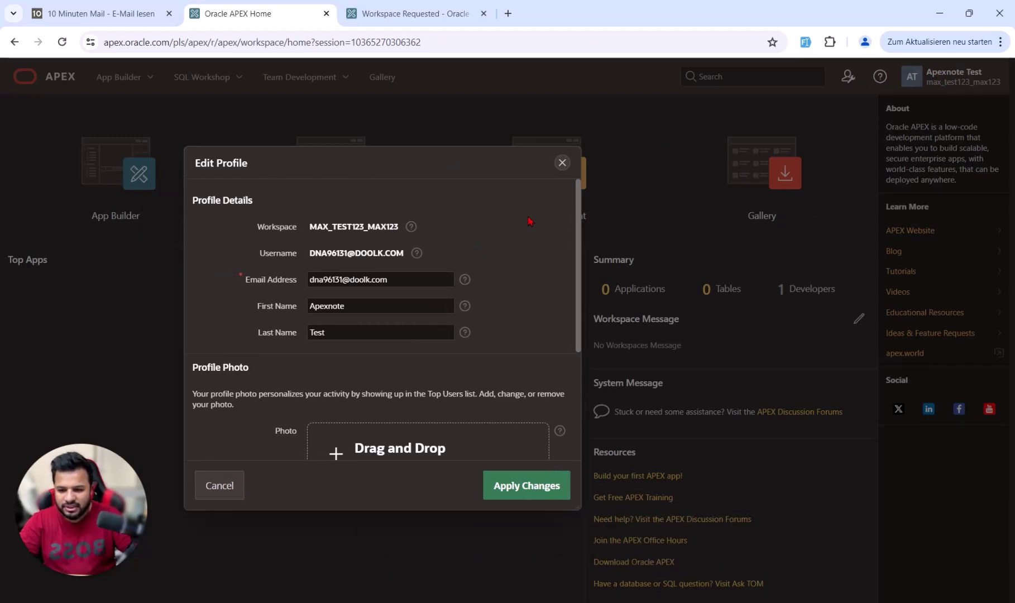
{"action": "left_click", "coordinate": [562, 162]}
Go to Manage Users and Groups in the workspace administration and start creating a new user.
{"action": "left_click", "coordinate": [848, 77]}
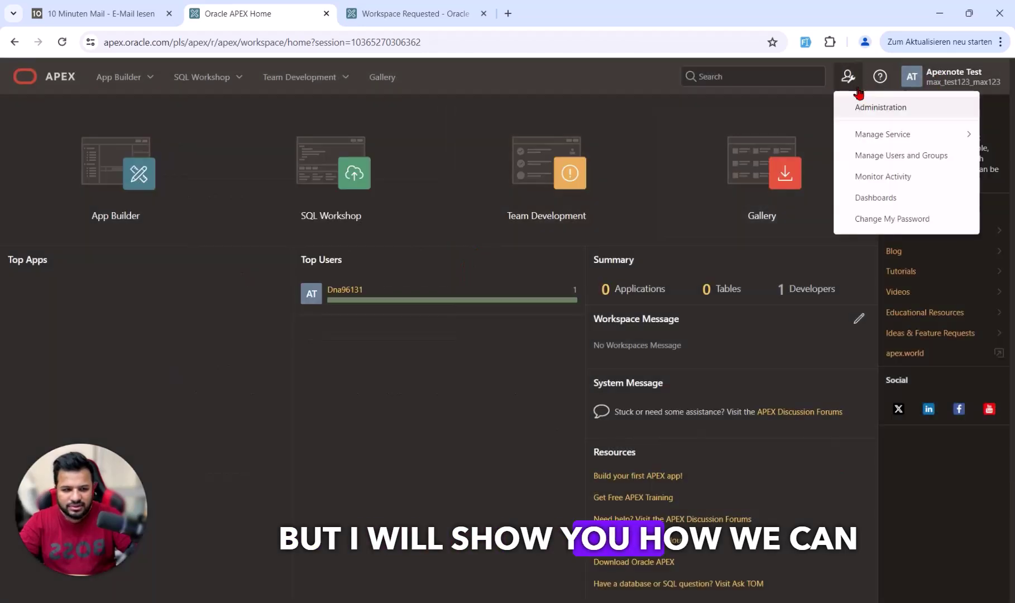
{"action": "left_click", "coordinate": [881, 108]}
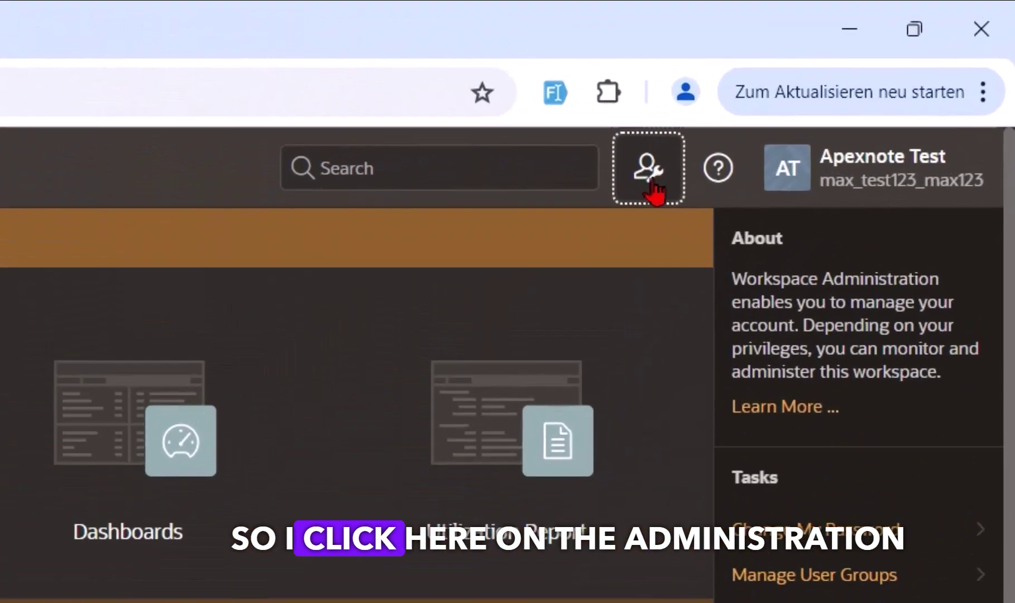
{"action": "left_click", "coordinate": [649, 171]}
{"action": "left_click", "coordinate": [695, 235]}
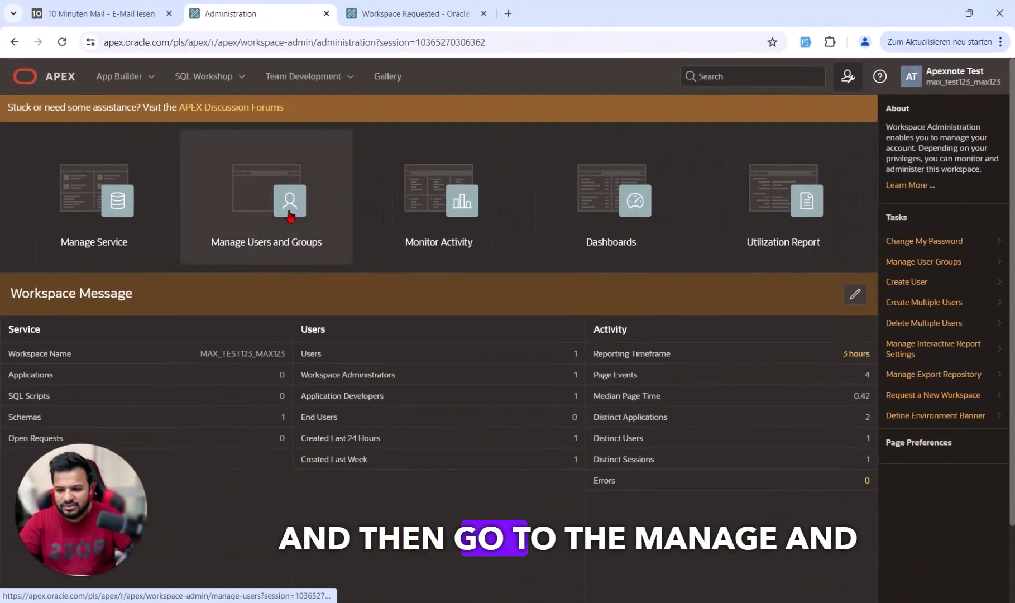
{"action": "left_click", "coordinate": [289, 217]}
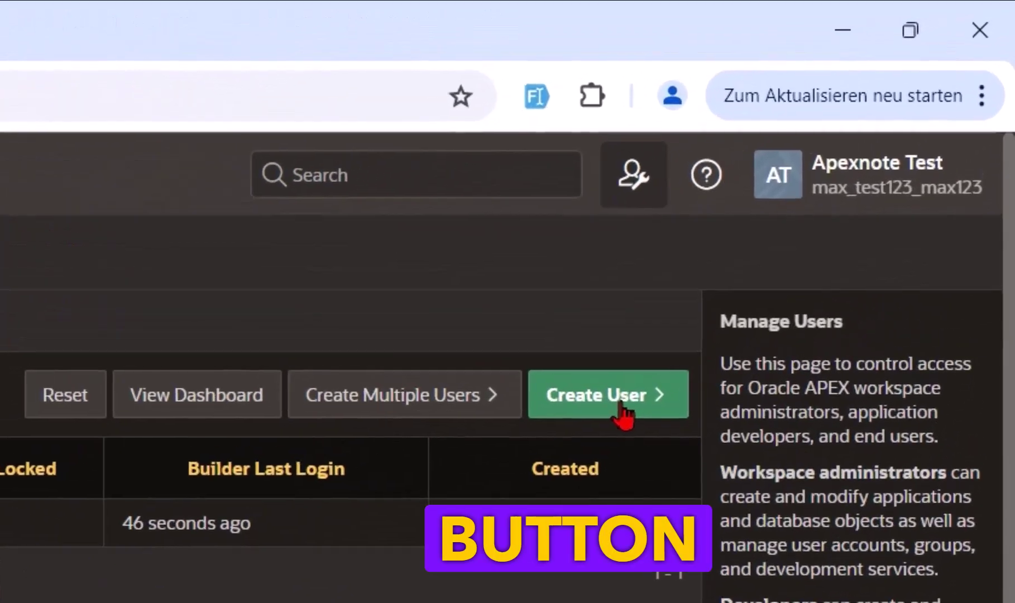
{"action": "left_click", "coordinate": [841, 176]}
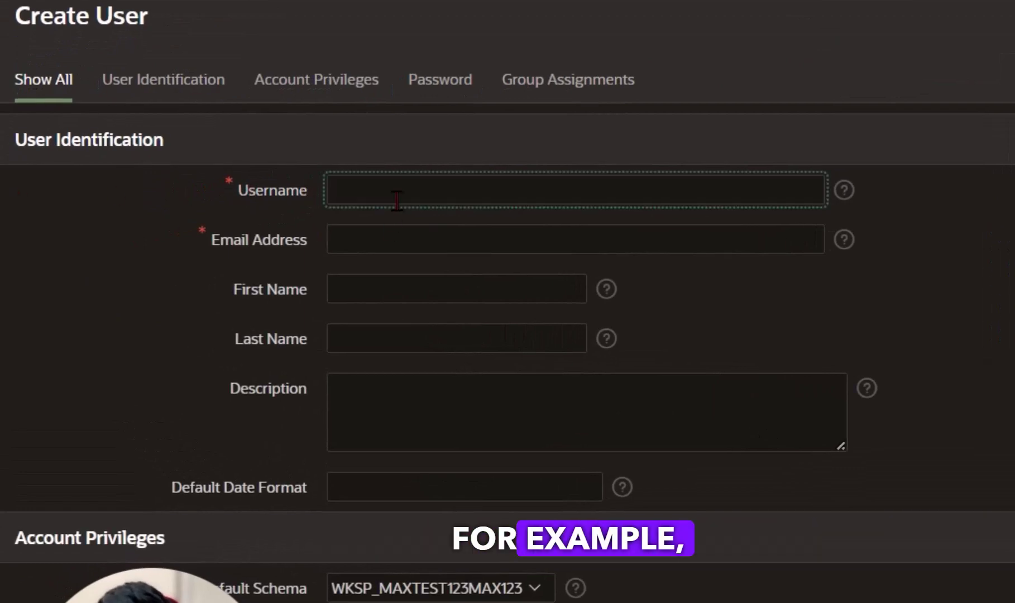
Fill in the new user's username and email address and make the user a workspace administrator.
{"action": "type", "text": "Max"}
{"action": "key", "text": "Tab"}
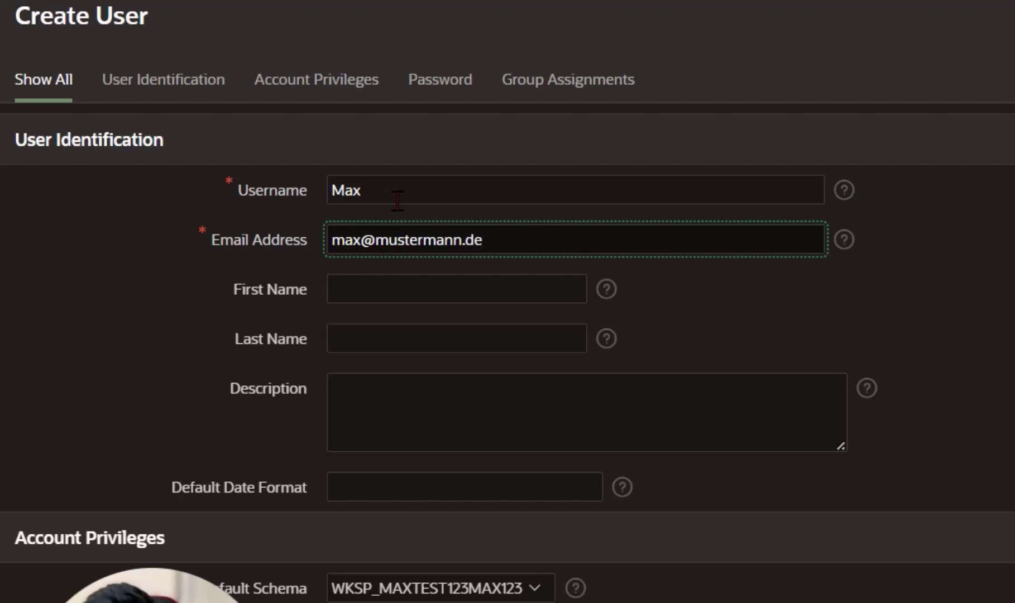
{"action": "scroll", "coordinate": [362, 518], "scroll_direction": "down", "scroll_amount": 5}
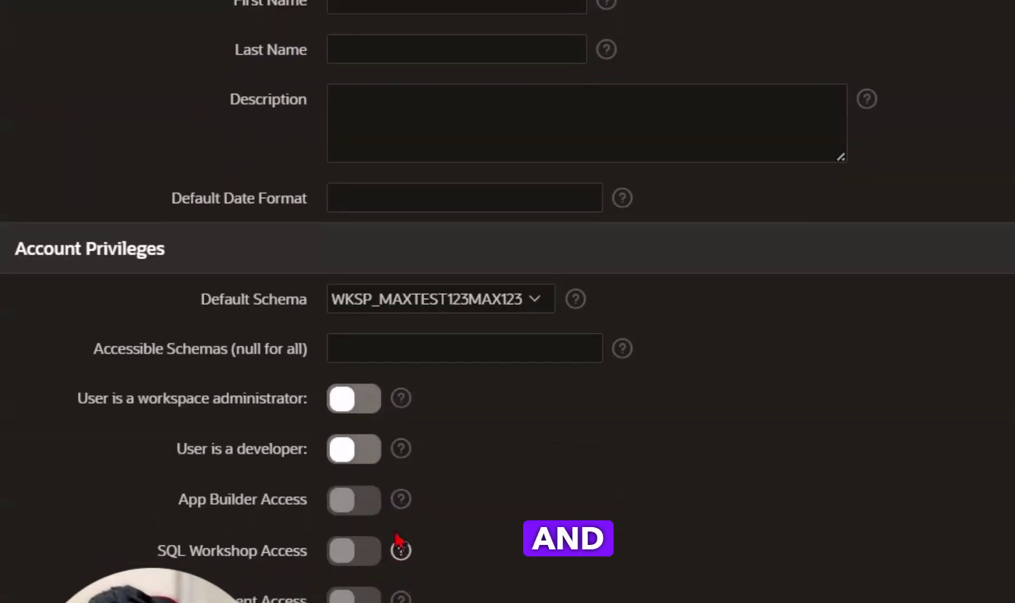
{"action": "left_click", "coordinate": [357, 410]}
{"action": "scroll", "coordinate": [360, 424], "scroll_direction": "down", "scroll_amount": 4}
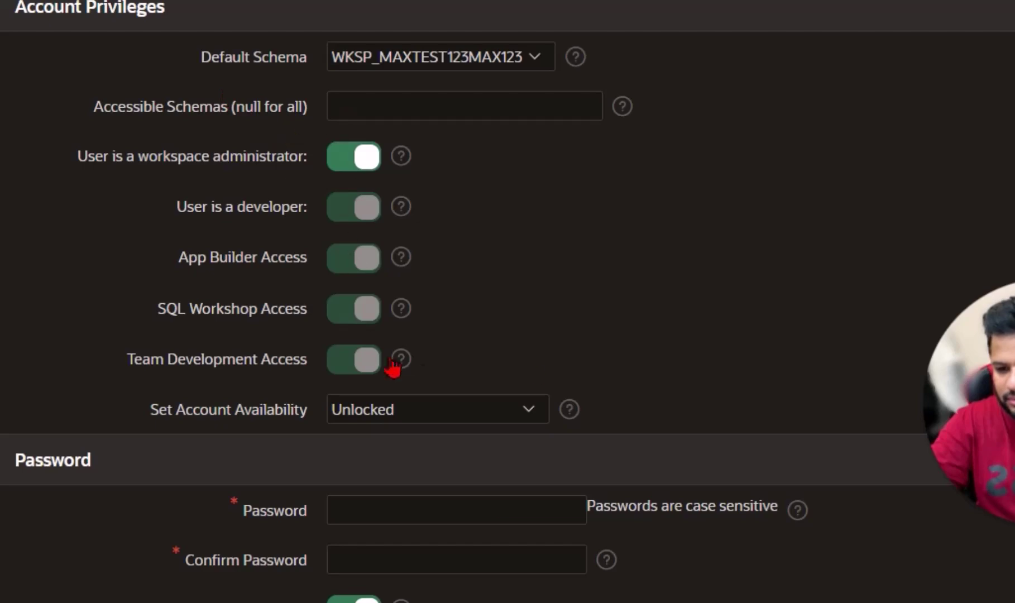
Enter and confirm the new user's password, disable Require Change of Password on First Use, and create the user.
{"action": "scroll", "coordinate": [560, 369], "scroll_direction": "up", "scroll_amount": 5}
{"action": "scroll", "coordinate": [481, 419], "scroll_direction": "down", "scroll_amount": 10}
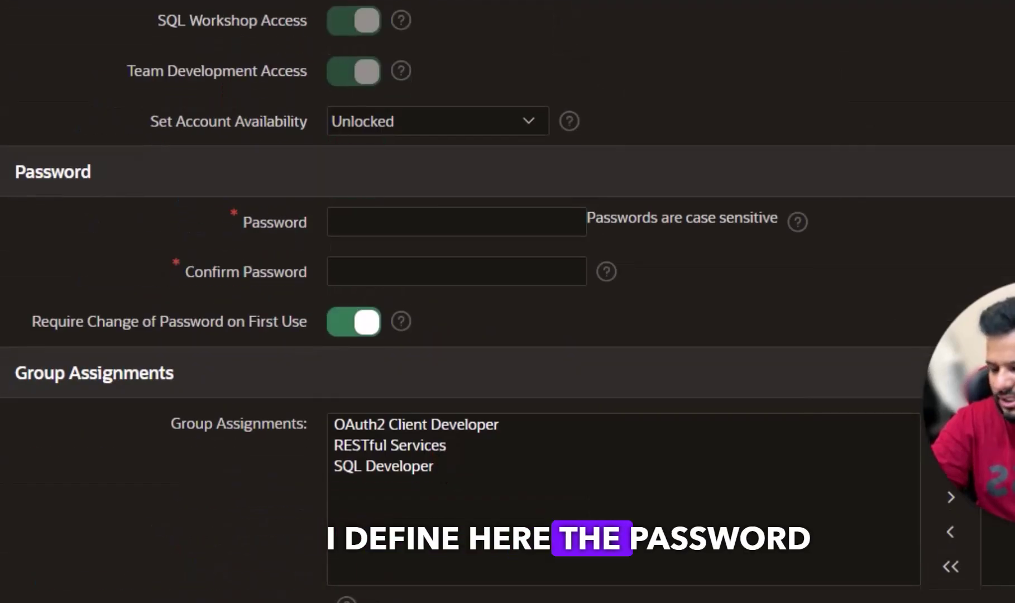
{"action": "left_click", "coordinate": [411, 274]}
{"action": "key", "text": "ctrl+v"}
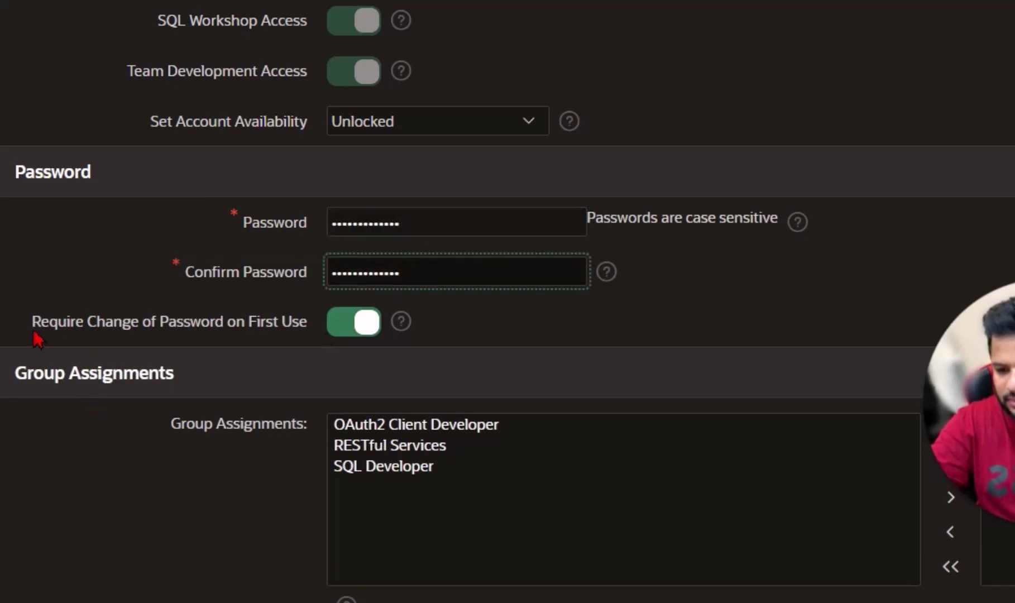
{"action": "left_click", "coordinate": [333, 334]}
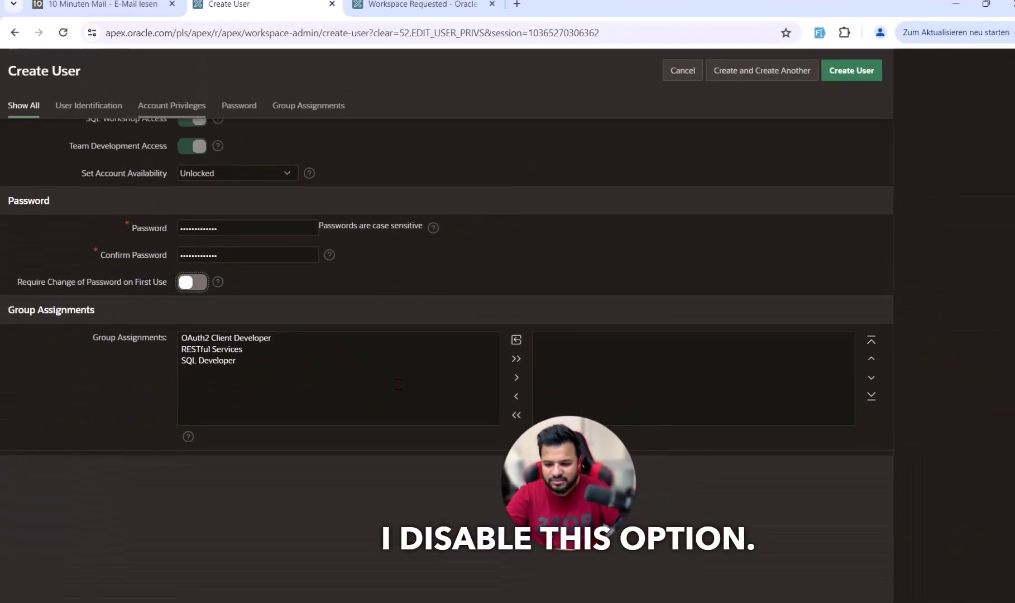
{"action": "scroll", "coordinate": [670, 223], "scroll_direction": "up", "scroll_amount": 5}
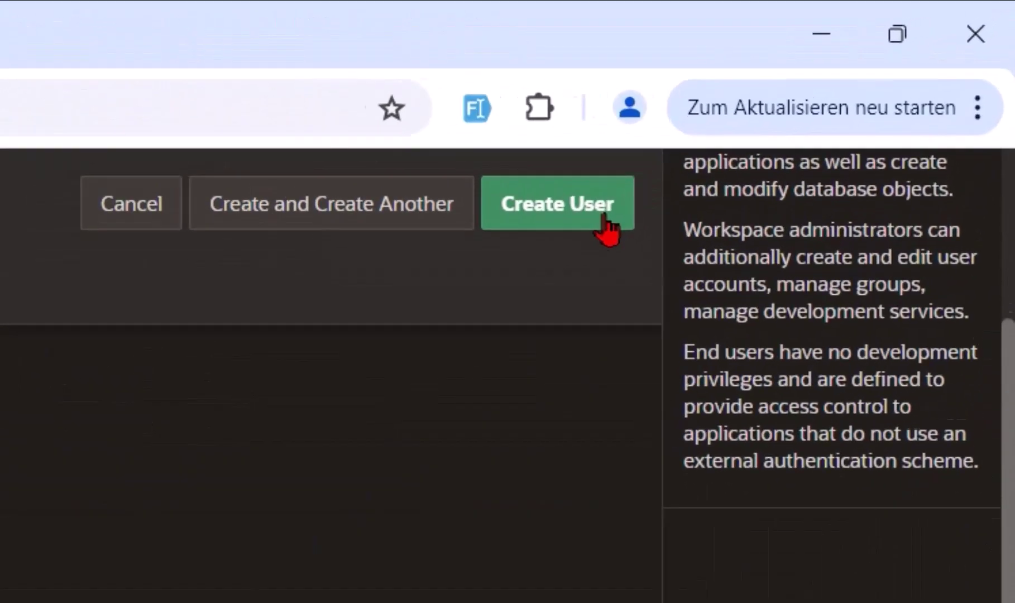
{"action": "left_click", "coordinate": [816, 112]}
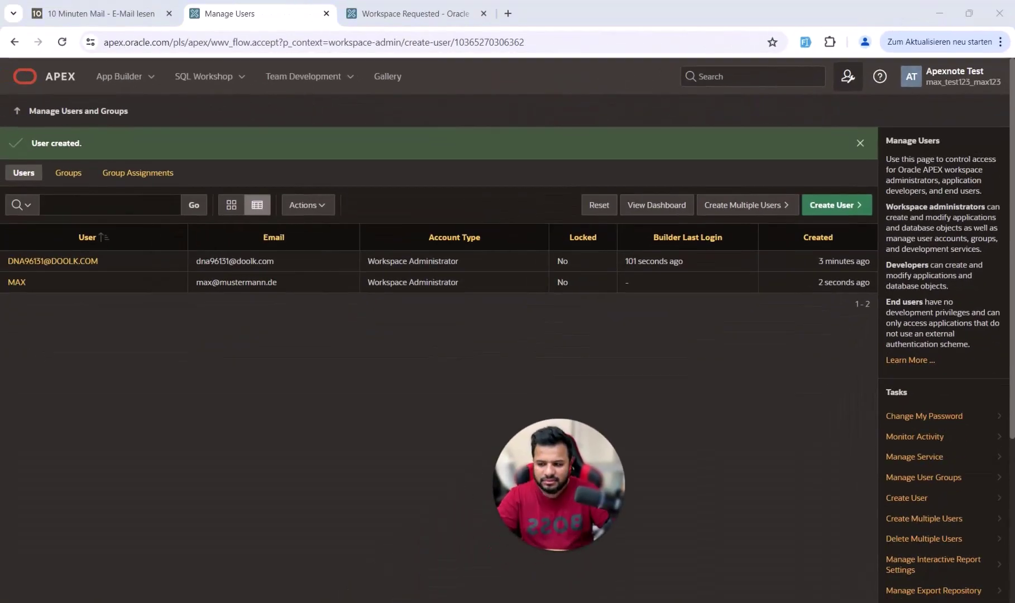
Check the accounts in the user list and display the signed-in account's profile with its workspace name and username.
{"action": "left_click_drag", "start_coordinate": [950, 275], "coordinate": [20, 256]}
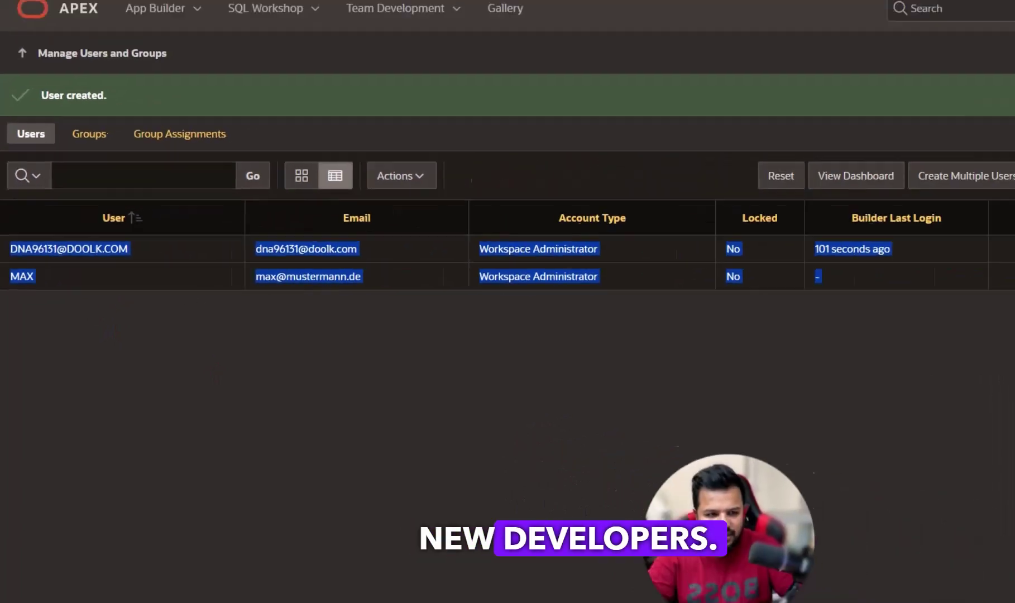
{"action": "left_click", "coordinate": [911, 76]}
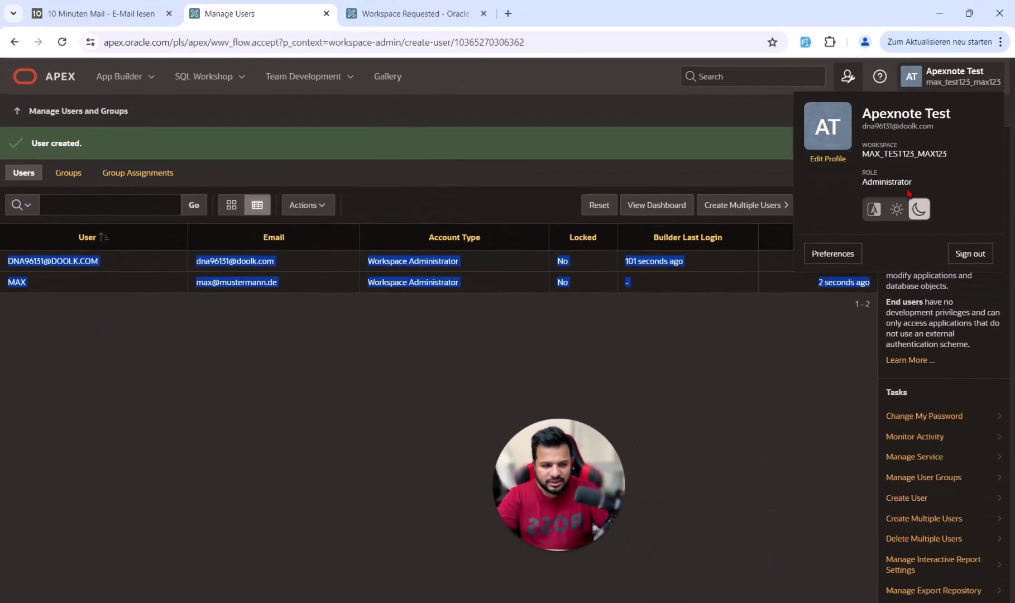
{"action": "left_click", "coordinate": [828, 159]}
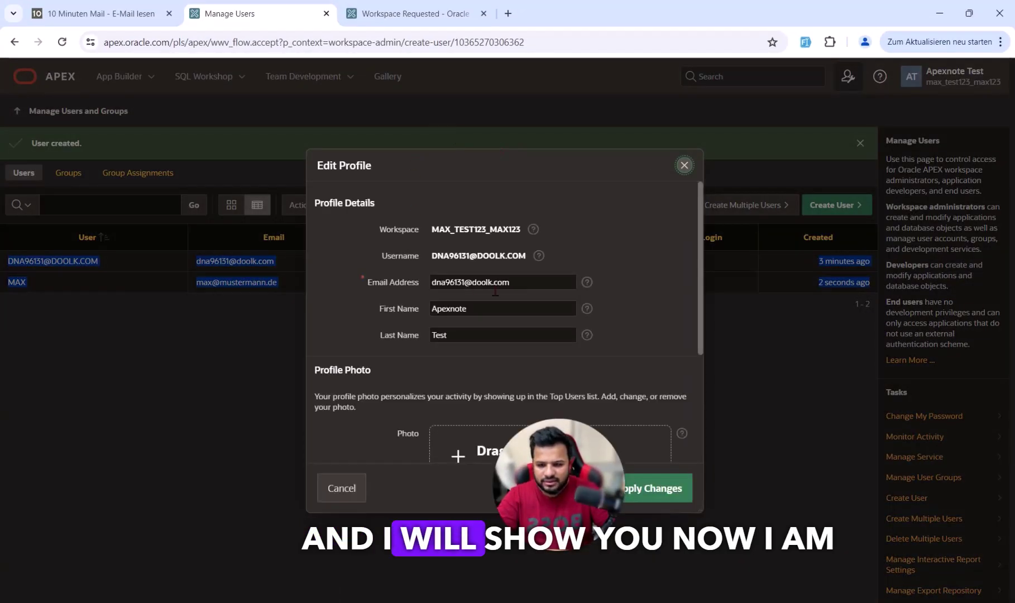
{"action": "left_click_drag", "start_coordinate": [558, 167], "coordinate": [410, 221]}
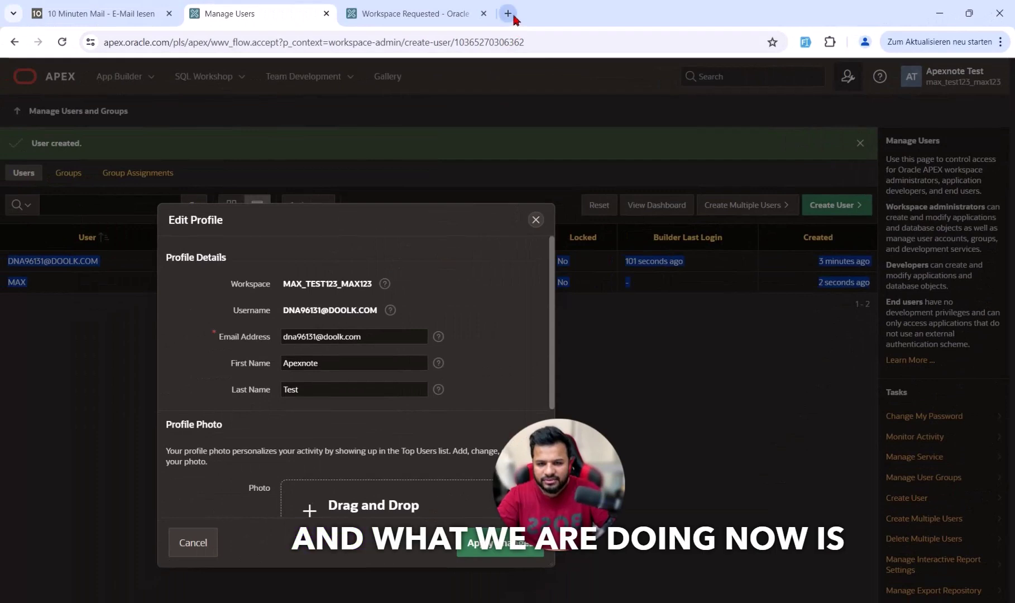
Search Google for "oracle apex login" in a new browser tab and open the Oracle APEX sign-in page at apex.oracle.com.
{"action": "left_click", "coordinate": [470, 14]}
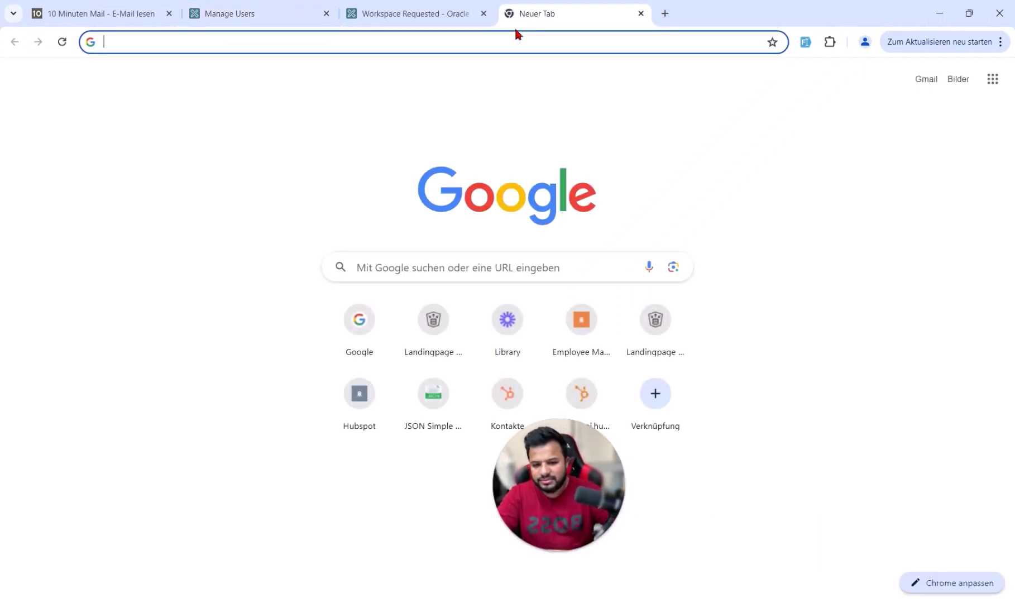
{"action": "left_click", "coordinate": [359, 319]}
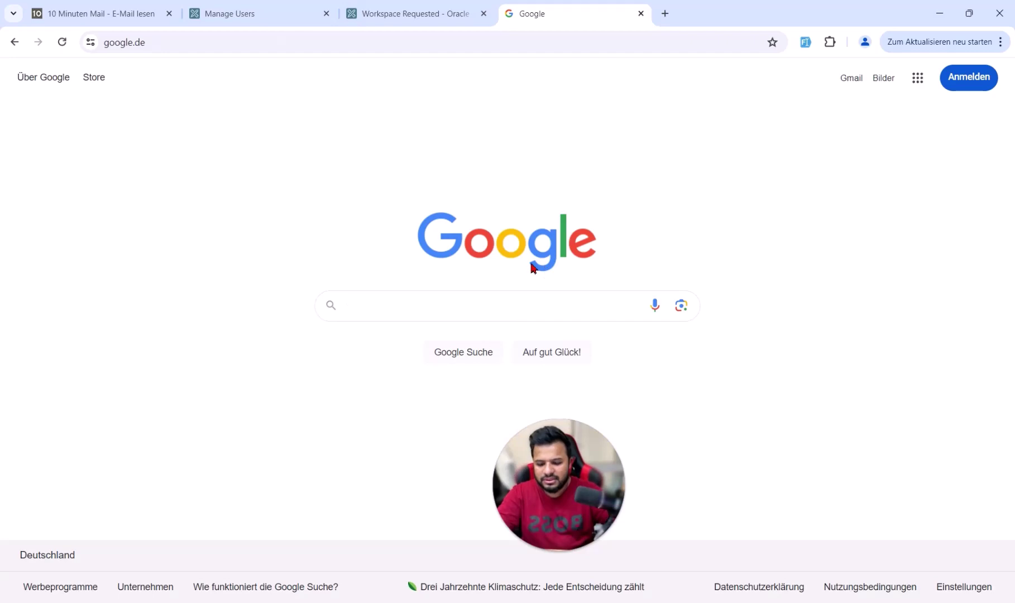
{"action": "type", "text": "oracle apex login"}
{"action": "key", "text": "Return"}
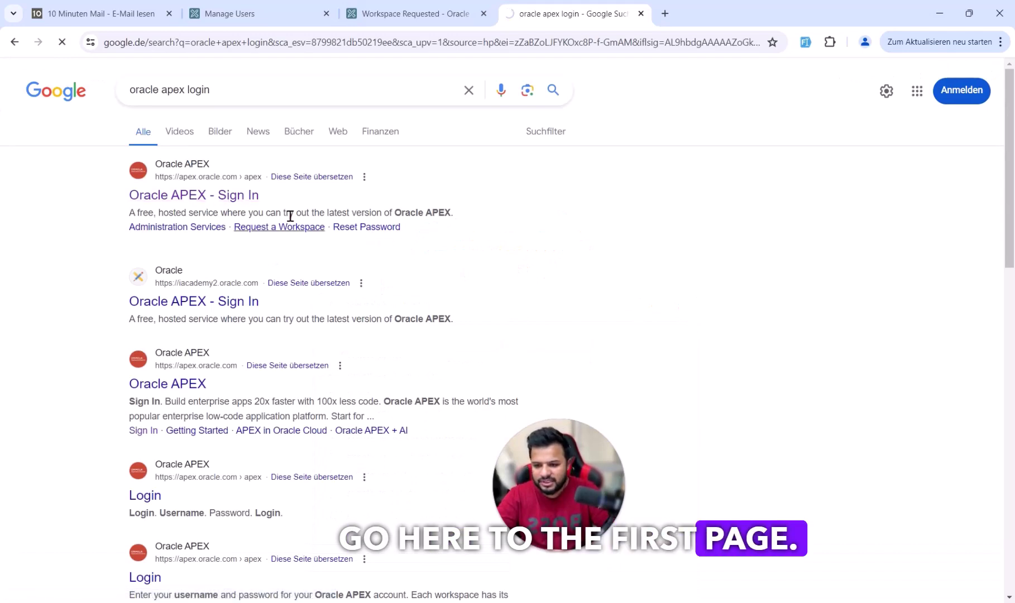
{"action": "left_click", "coordinate": [254, 196]}
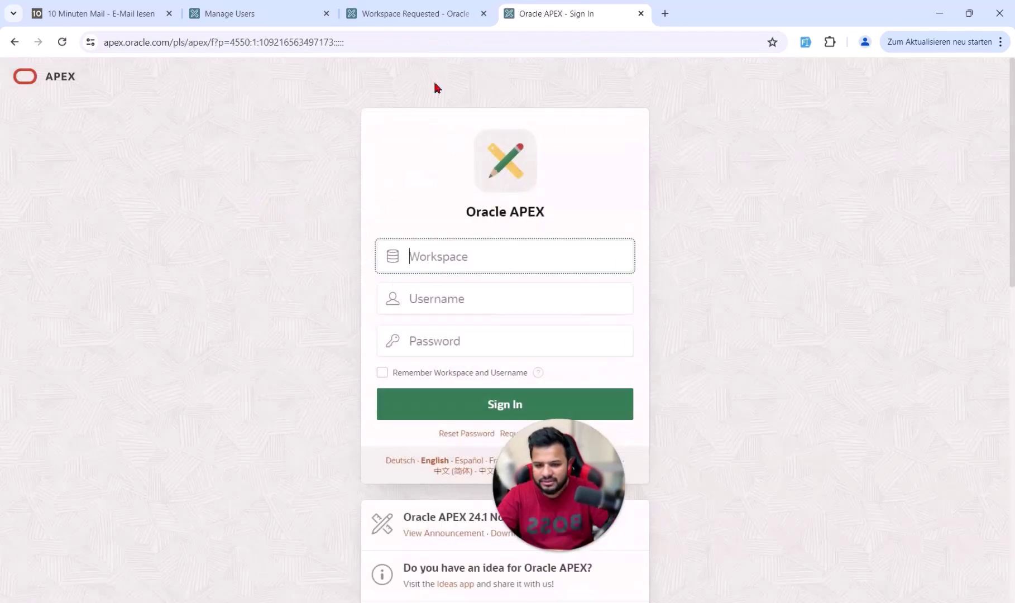
Copy the workspace name MAX_TEST123_MAX123 from the open user profile and paste it as the workspace on the sign-in page.
{"action": "left_click", "coordinate": [427, 14]}
{"action": "left_click", "coordinate": [270, 6]}
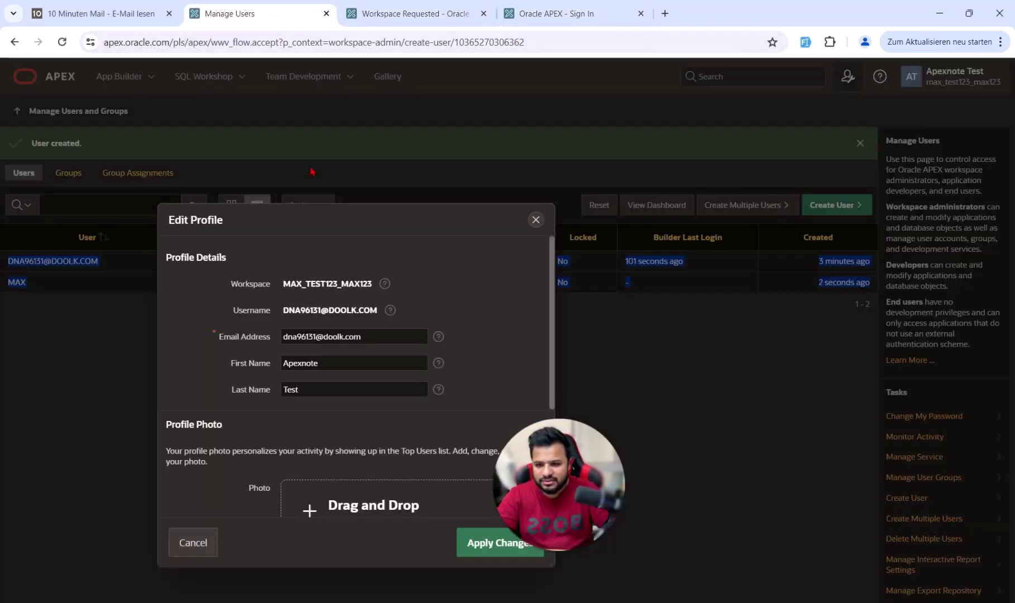
{"action": "double_click", "coordinate": [323, 284]}
{"action": "key", "text": "ctrl+c"}
{"action": "left_click", "coordinate": [547, 13]}
{"action": "left_click", "coordinate": [442, 256]}
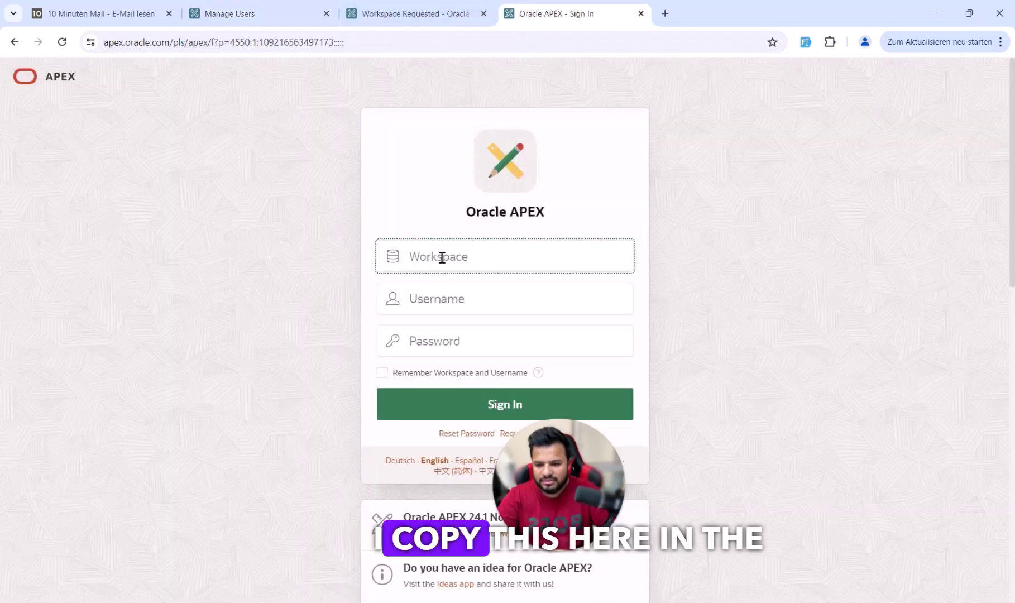
{"action": "key", "text": "ctrl+v"}
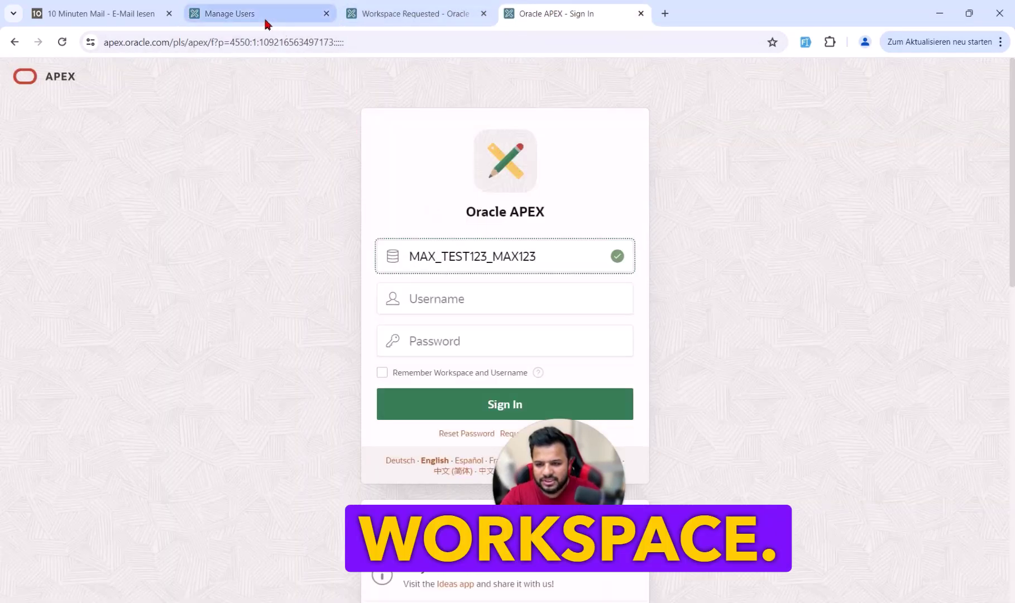
Enter the new administrator's username and account password, and sign in to the workspace.
{"action": "left_click", "coordinate": [426, 284]}
{"action": "type", "text": "max"}
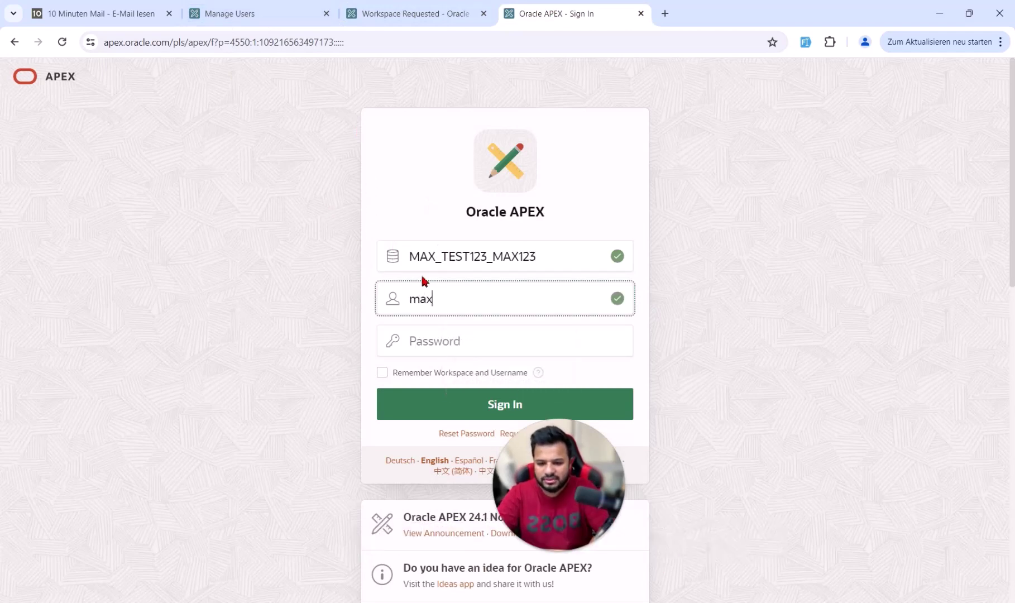
{"action": "key", "text": "alt+Tab"}
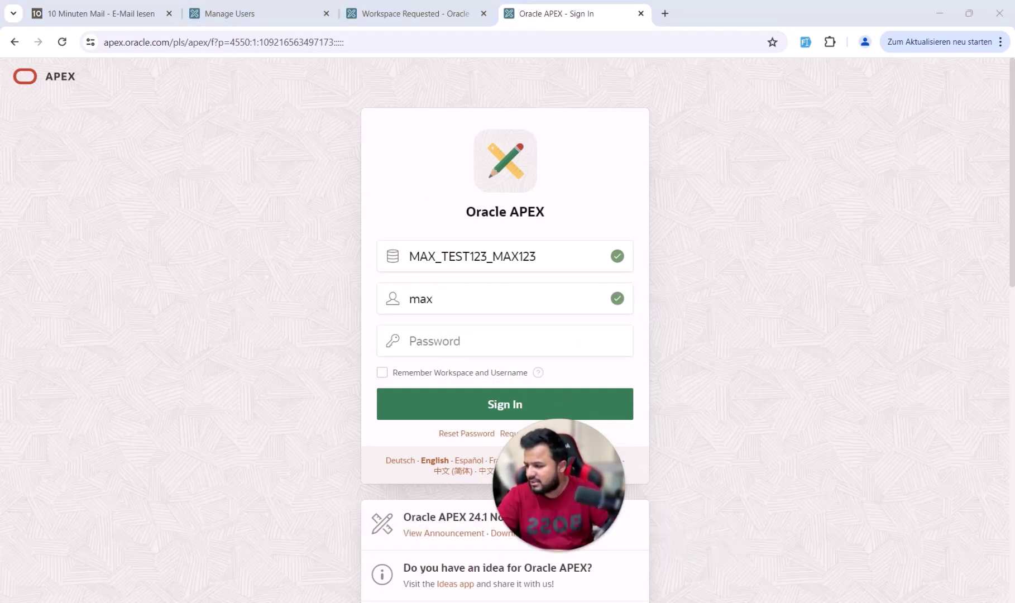
{"action": "left_click", "coordinate": [466, 402]}
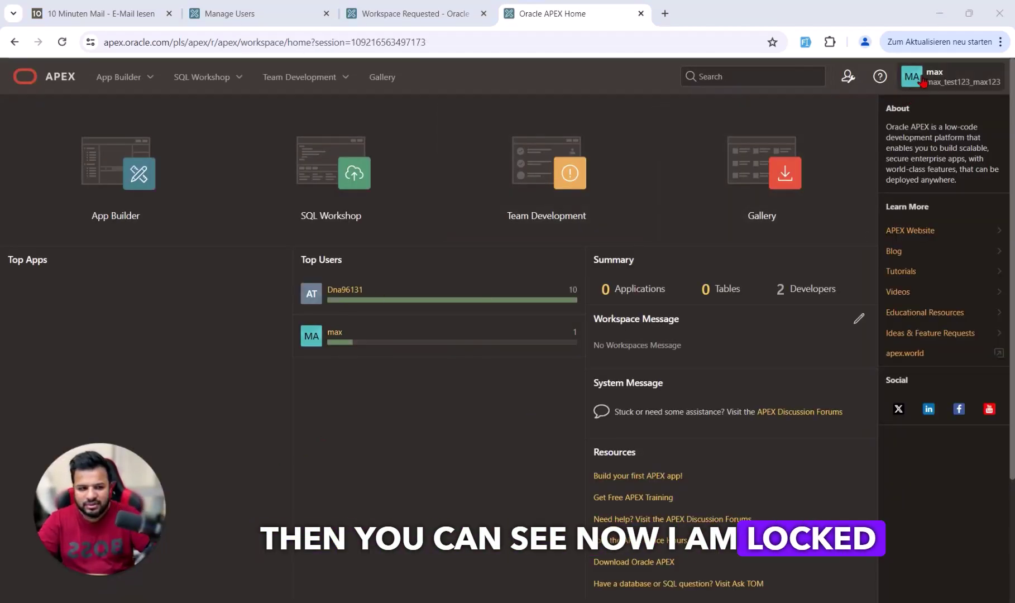
Compare the first account's session with the new user's home page and examine the developer count in the workspace summary.
{"action": "left_click", "coordinate": [262, 17]}
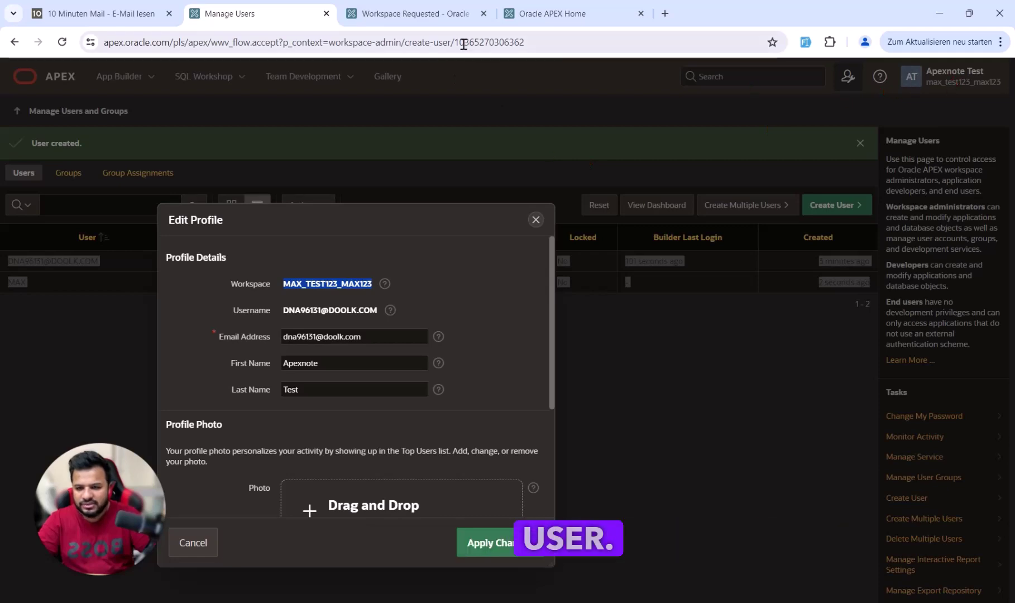
{"action": "left_click", "coordinate": [553, 13]}
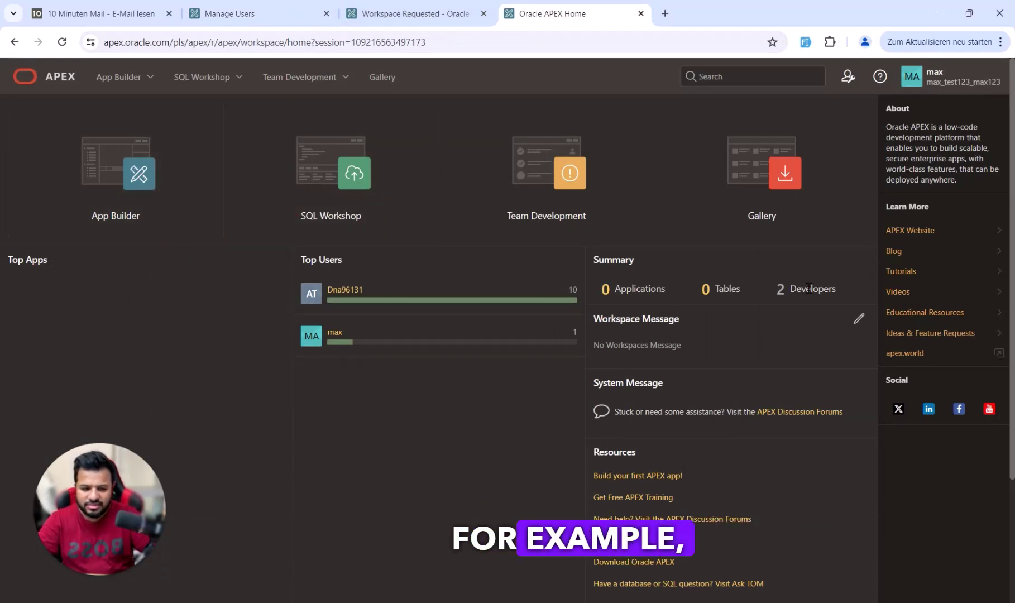
{"action": "left_click_drag", "start_coordinate": [799, 288], "coordinate": [834, 288]}
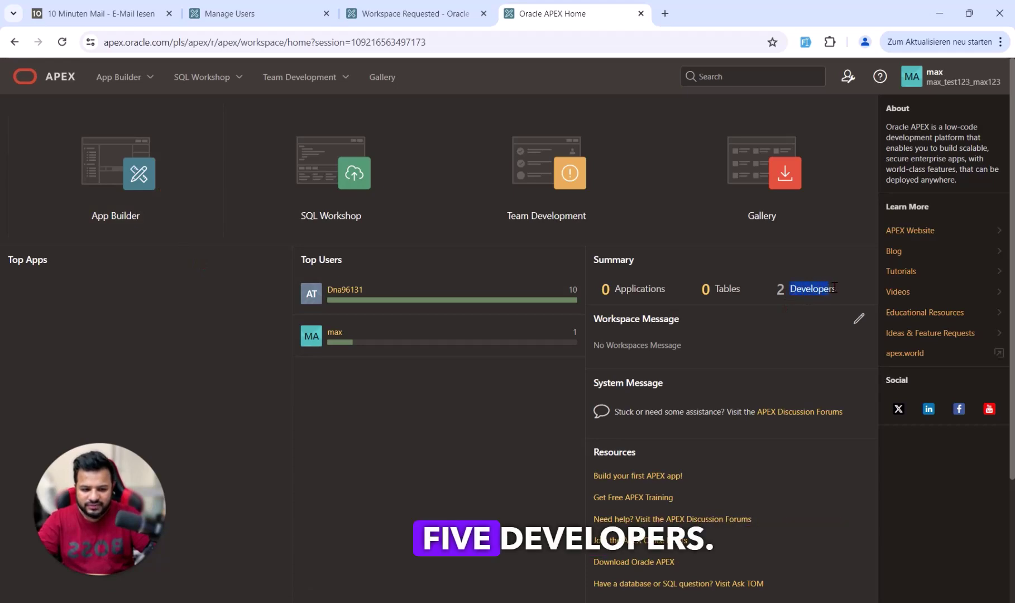